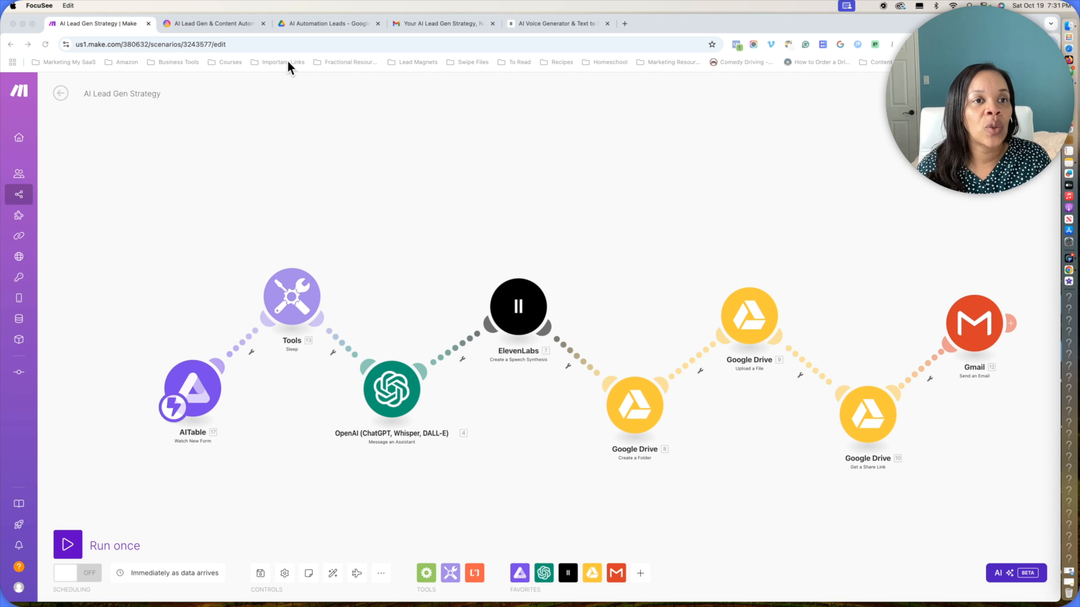
# - Switch to AITable and review the questions in the AI Lead Gen & Content Automation Report form
pyautogui.click(216, 25)
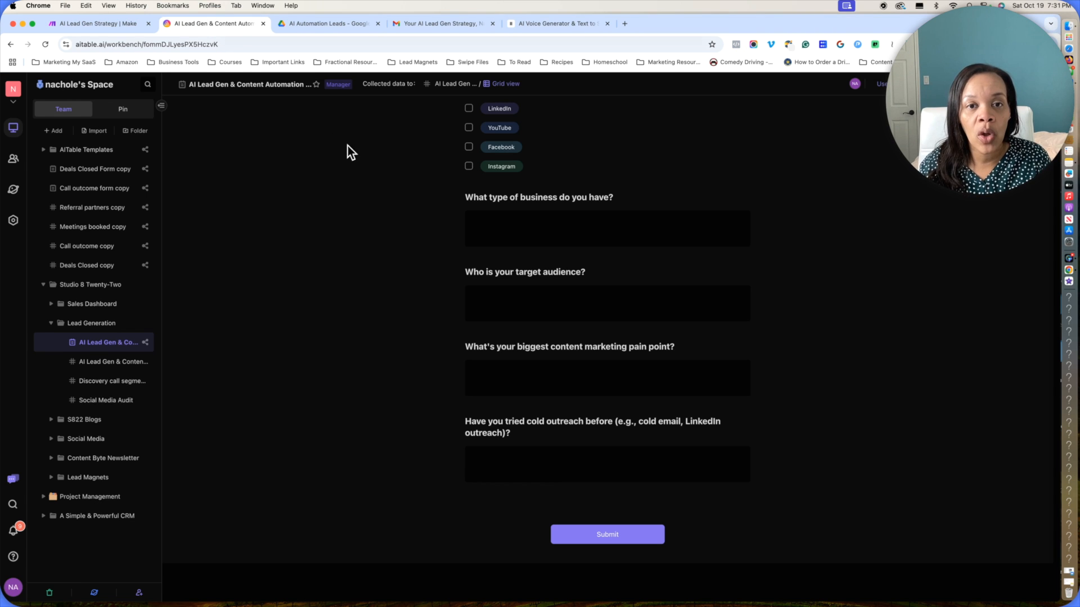
pyautogui.scroll(8, 386, 184)
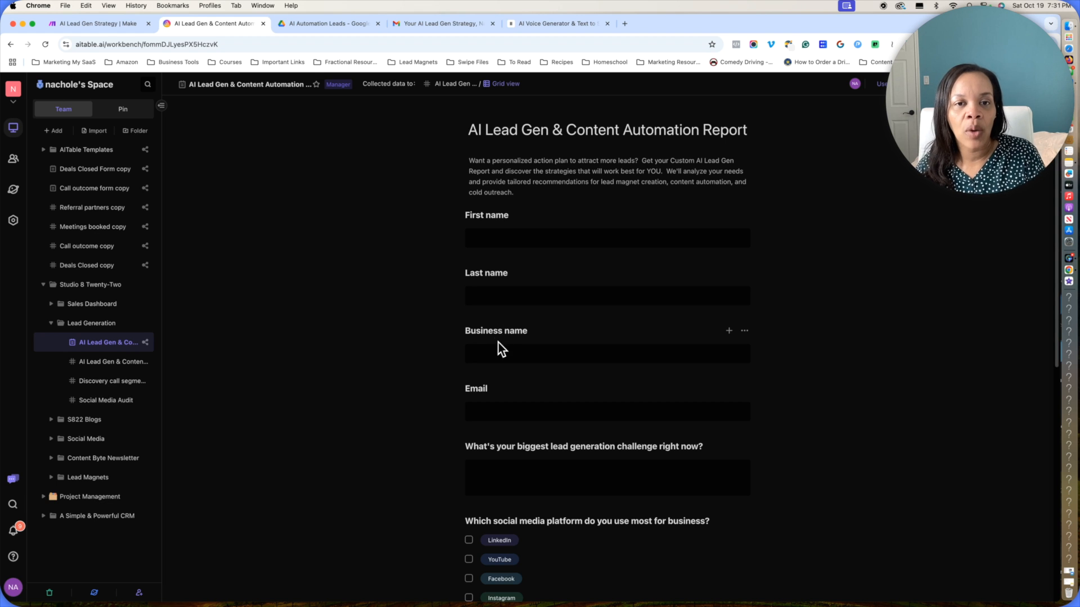
pyautogui.scroll(-5, 498, 346)
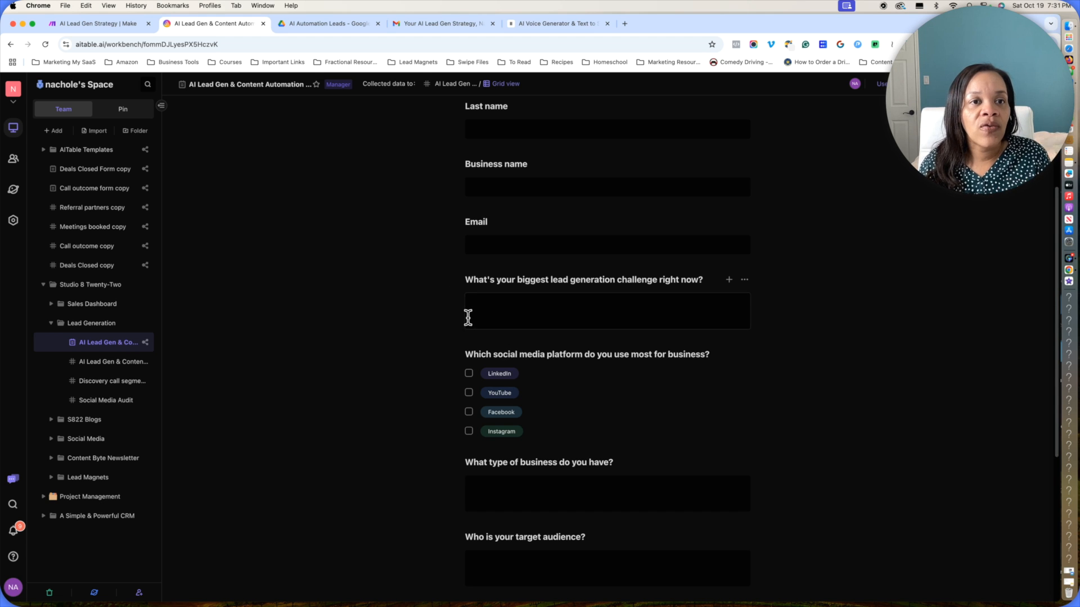
# - Return to the Make scenario and examine the OpenAI module's assistant, role, mapped form answers and the opening of its message prompt
pyautogui.click(104, 26)
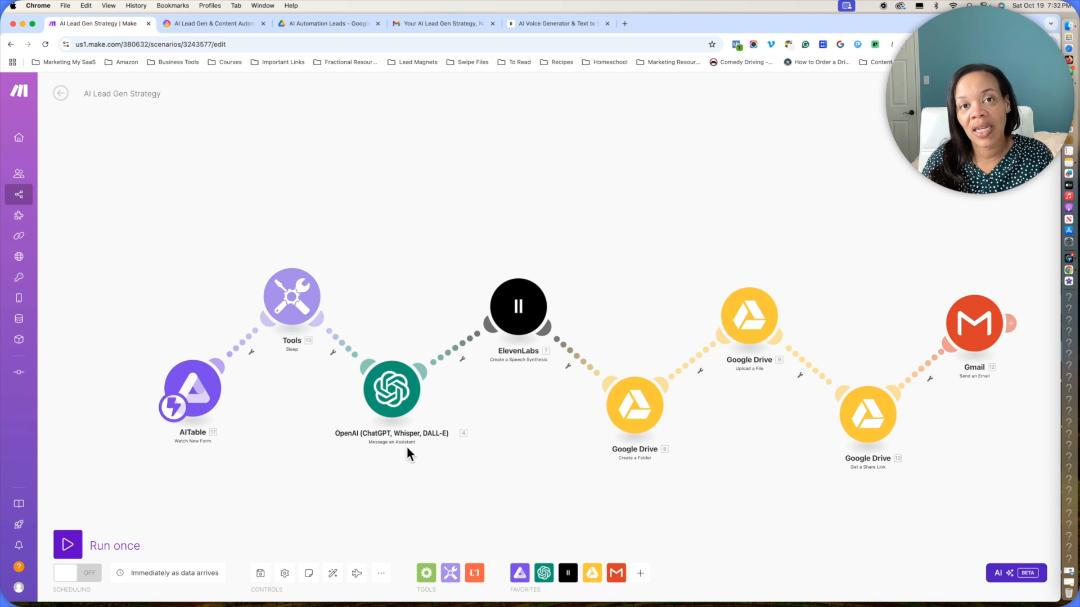
pyautogui.click(405, 407)
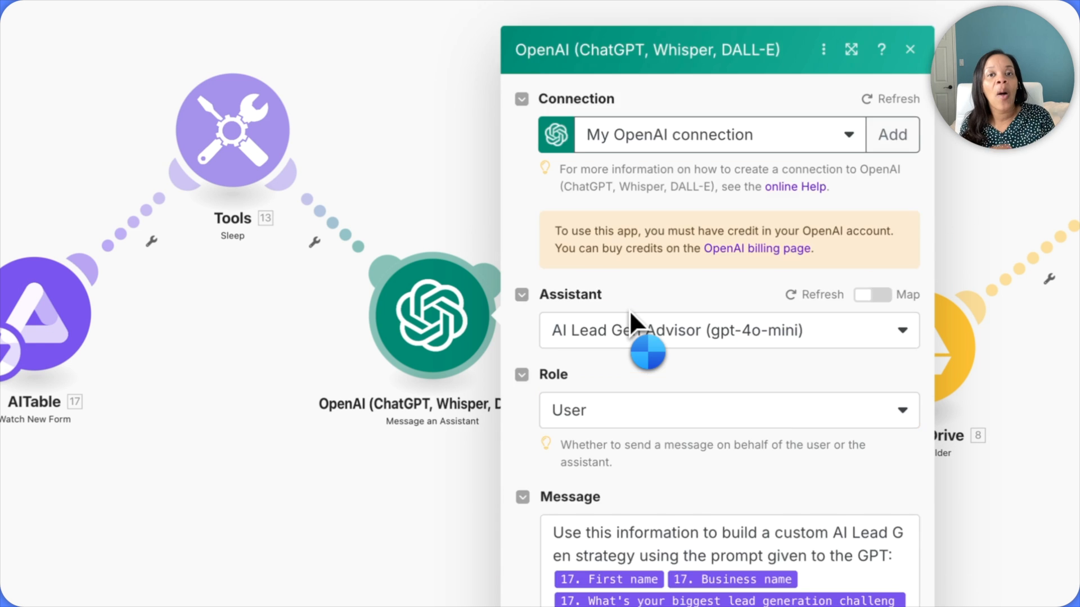
pyautogui.scroll(-5, 629, 309)
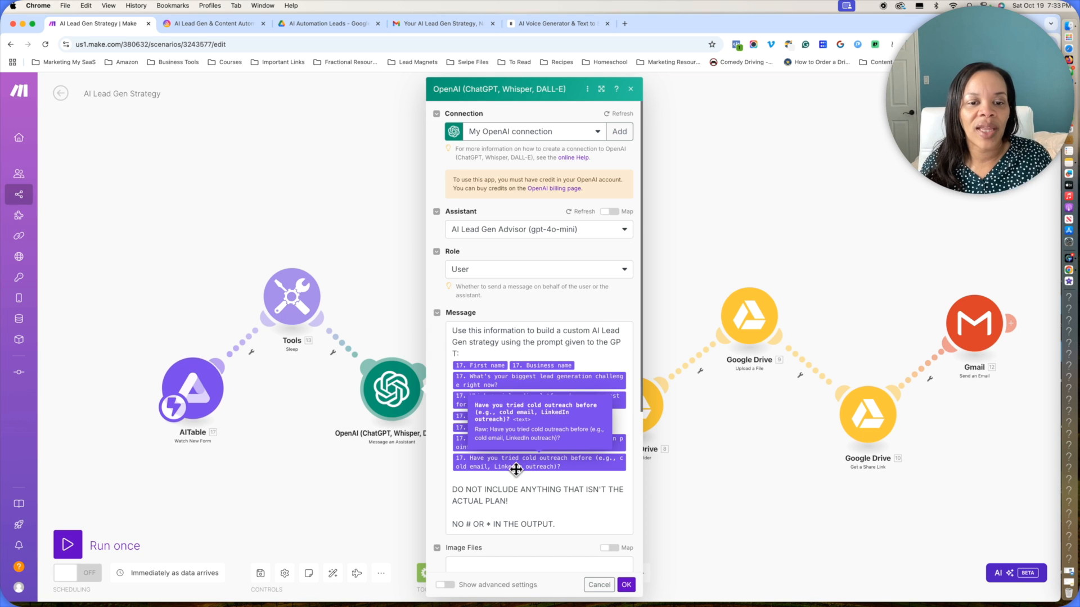
pyautogui.scroll(-1, 529, 495)
pyautogui.scroll(-4, 529, 495)
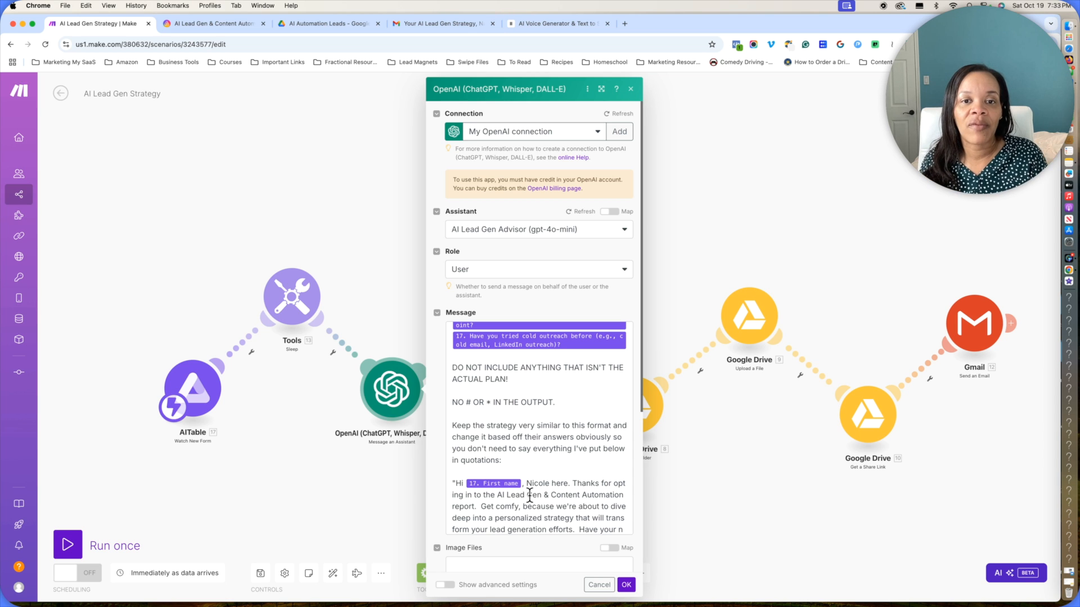
pyautogui.scroll(-3, 552, 485)
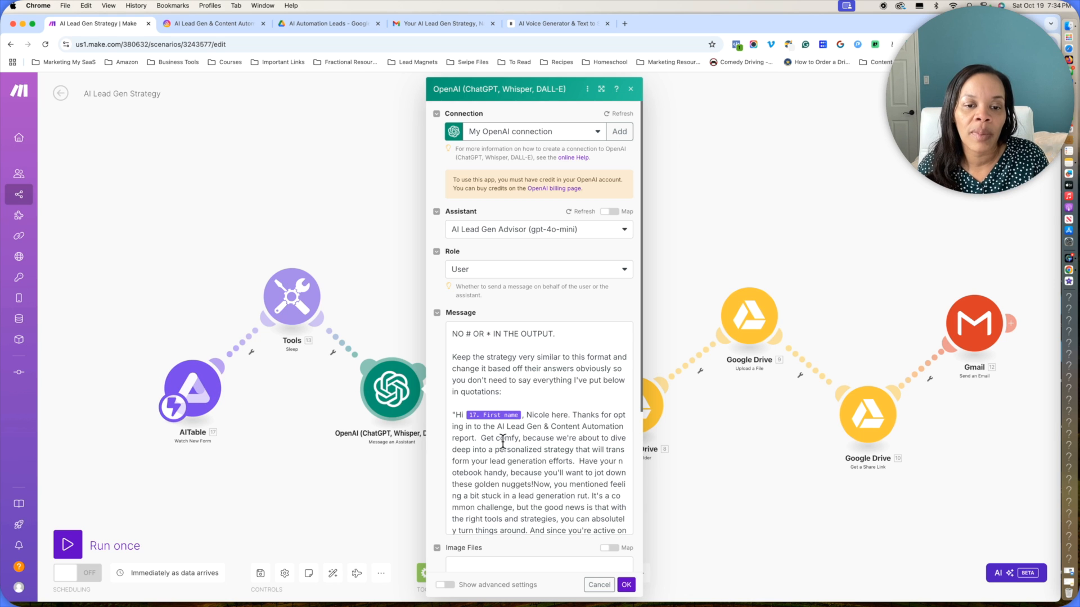
pyautogui.scroll(-1, 502, 442)
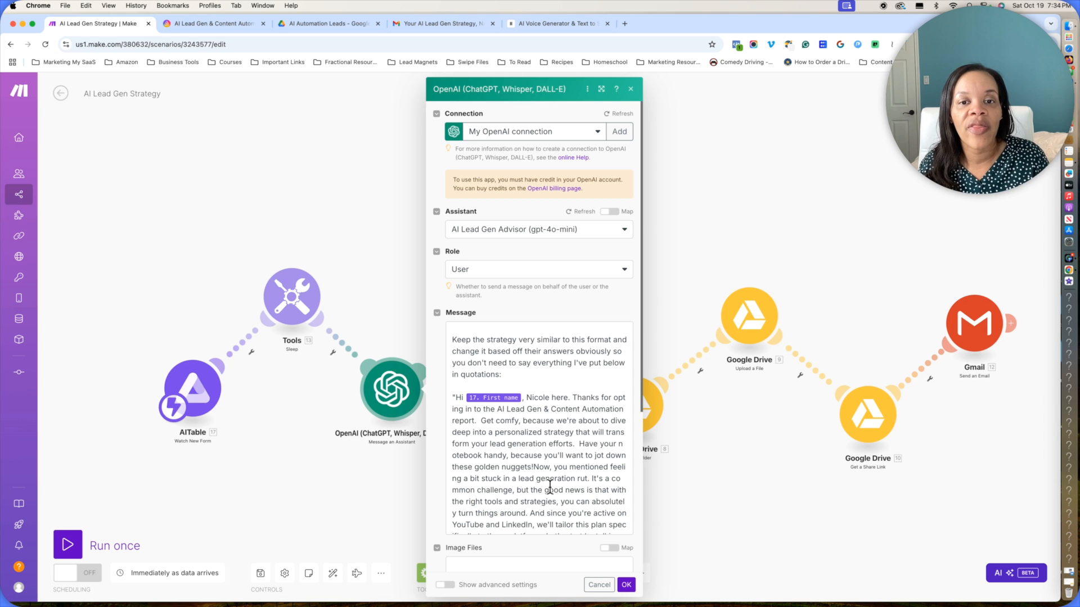
# - Read the rest of the OpenAI message prompt, including the sample script and tailoring rules, and close the module's settings
pyautogui.scroll(-15, 550, 485)
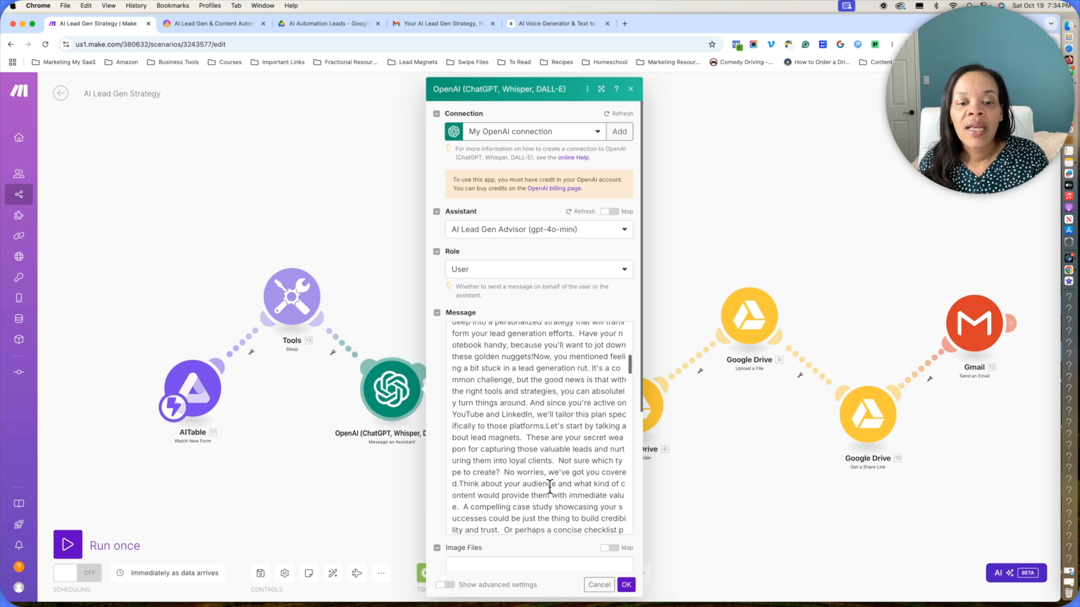
pyautogui.scroll(-15, 549, 484)
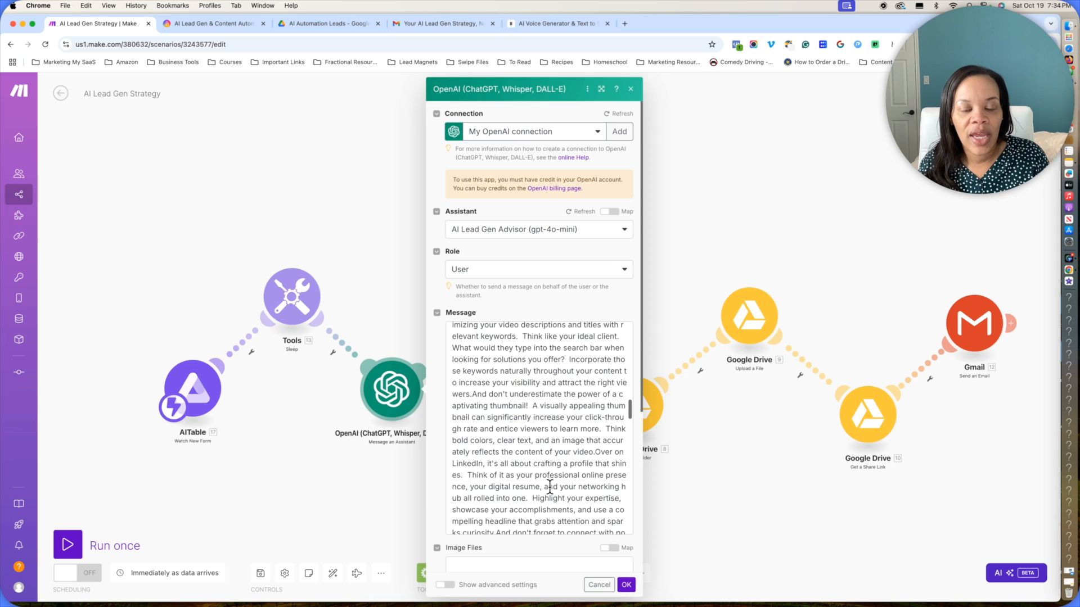
pyautogui.scroll(-15, 550, 485)
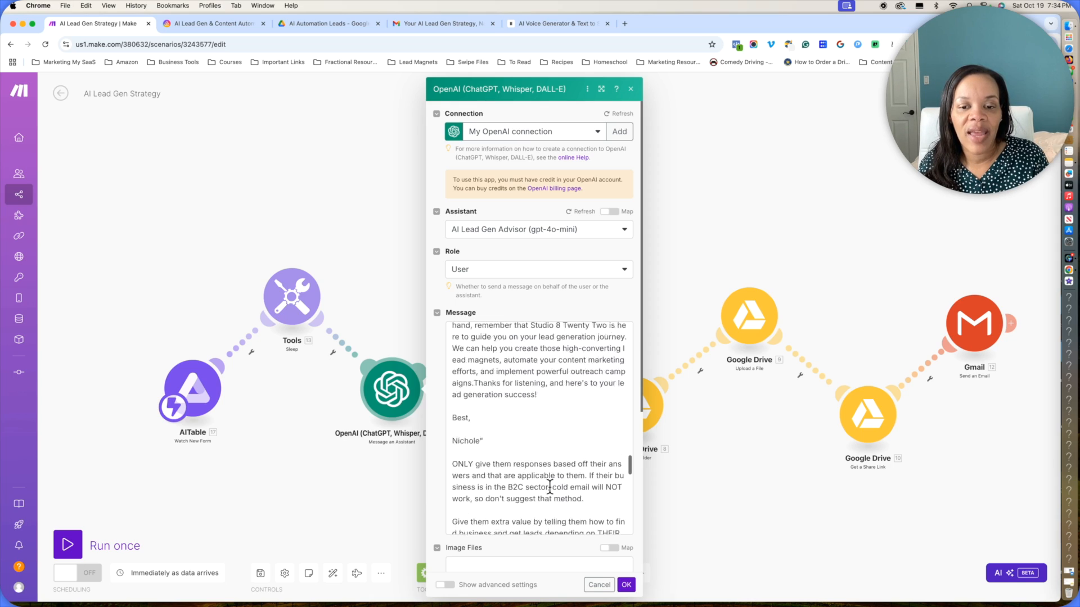
pyautogui.scroll(-2, 550, 485)
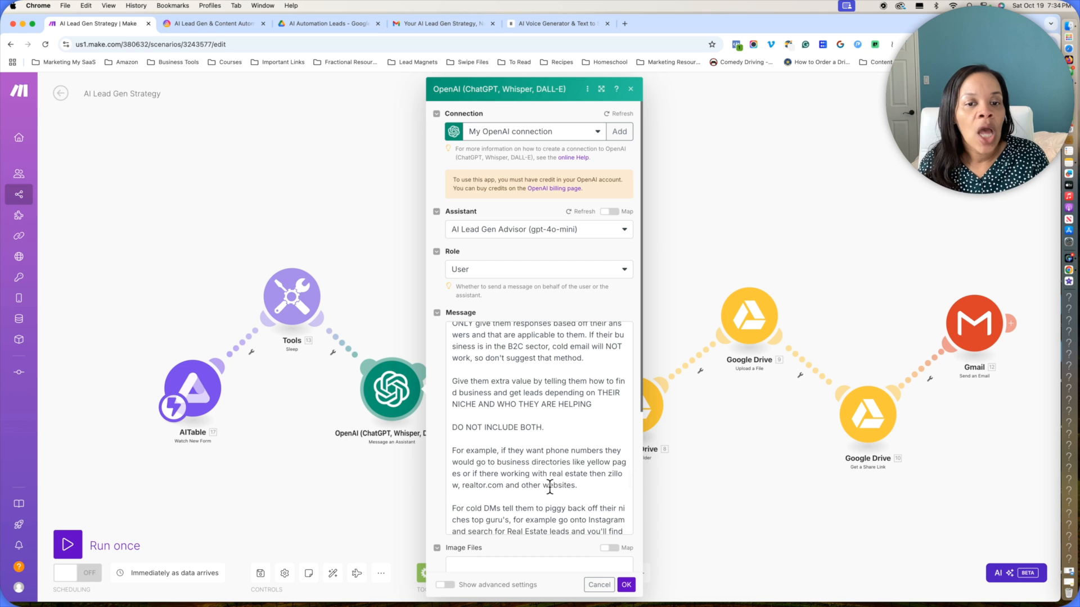
pyautogui.scroll(2, 540, 403)
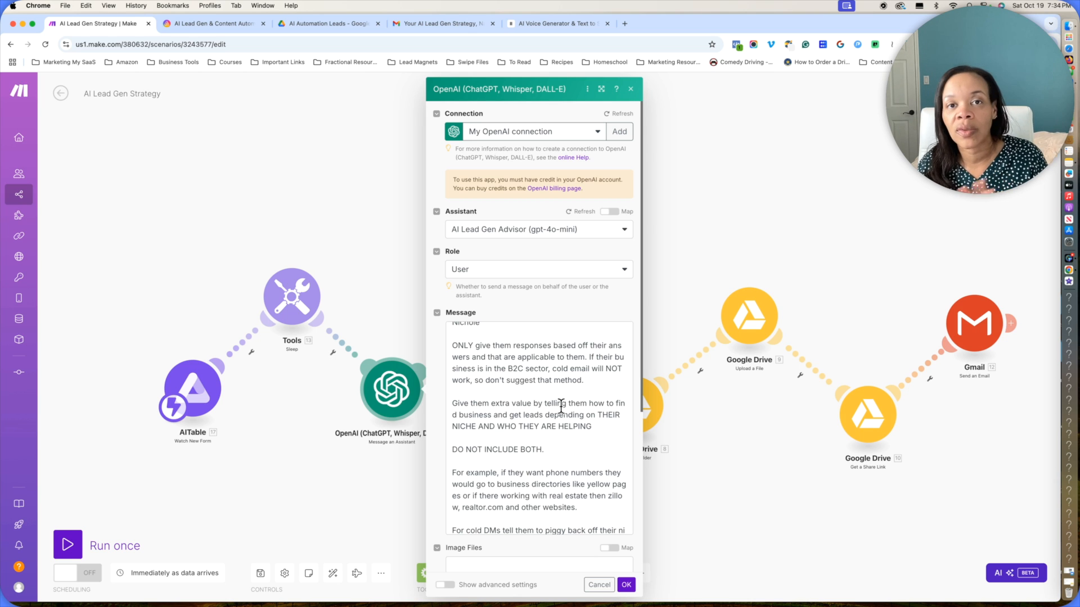
pyautogui.scroll(-3, 555, 432)
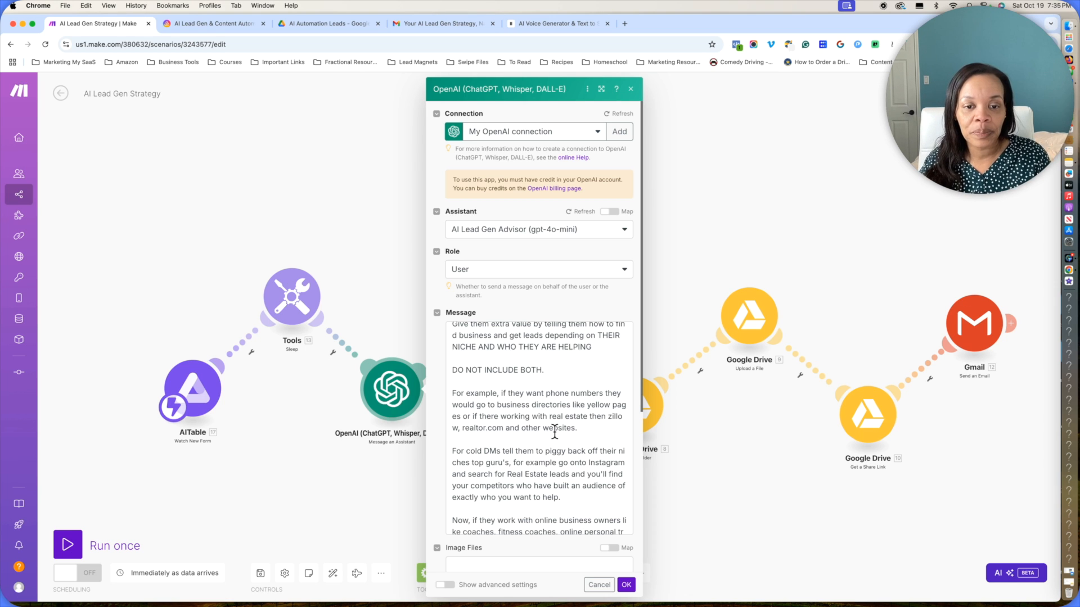
pyautogui.scroll(-4, 551, 434)
pyautogui.scroll(-3, 550, 436)
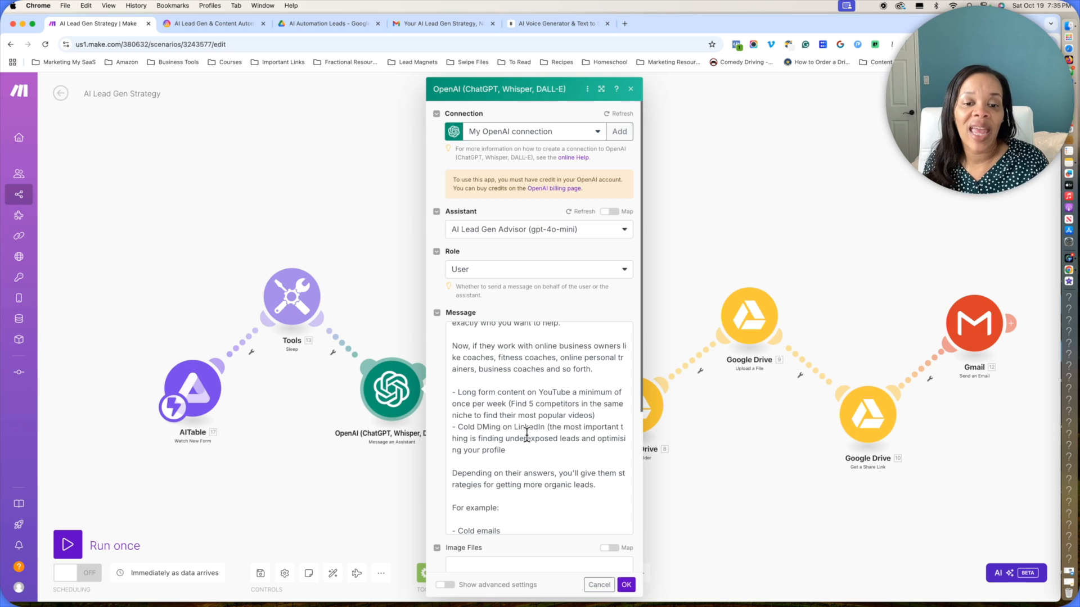
pyautogui.scroll(-3, 526, 436)
pyautogui.scroll(-10, 526, 436)
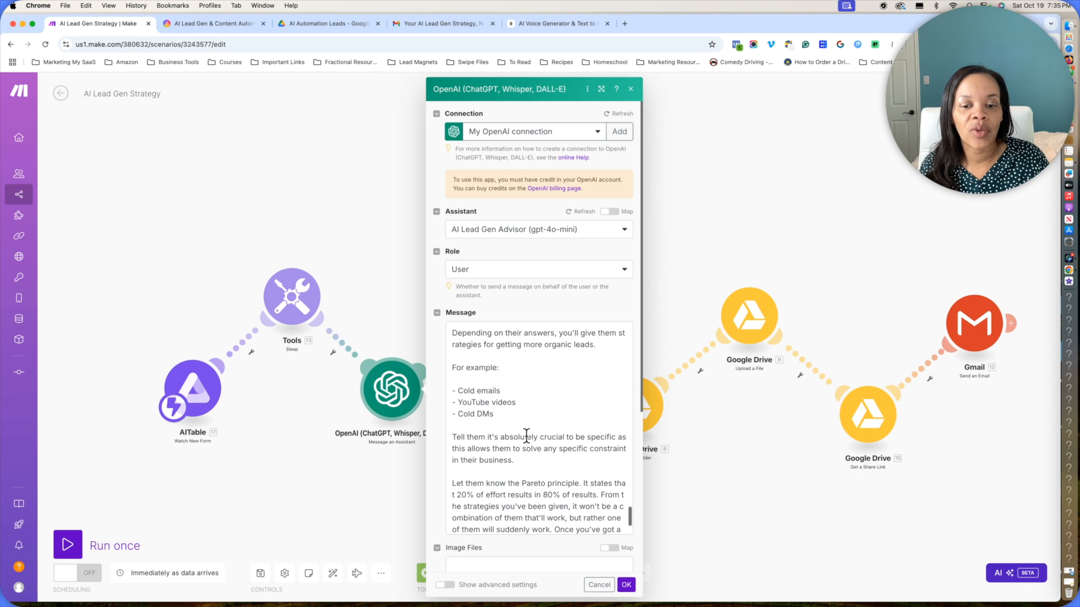
pyautogui.scroll(-5, 526, 436)
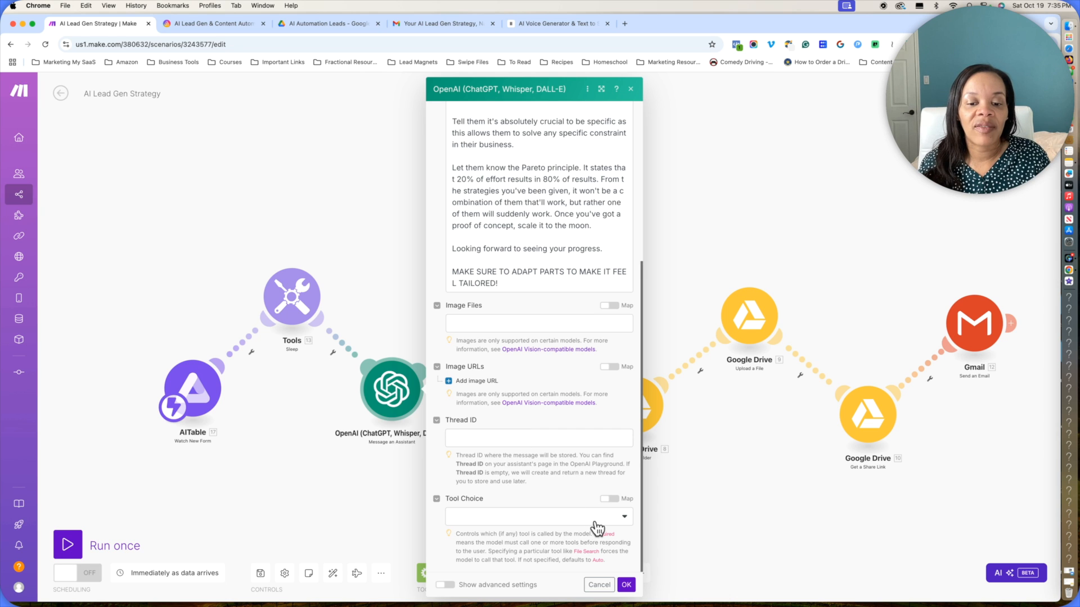
pyautogui.click(626, 585)
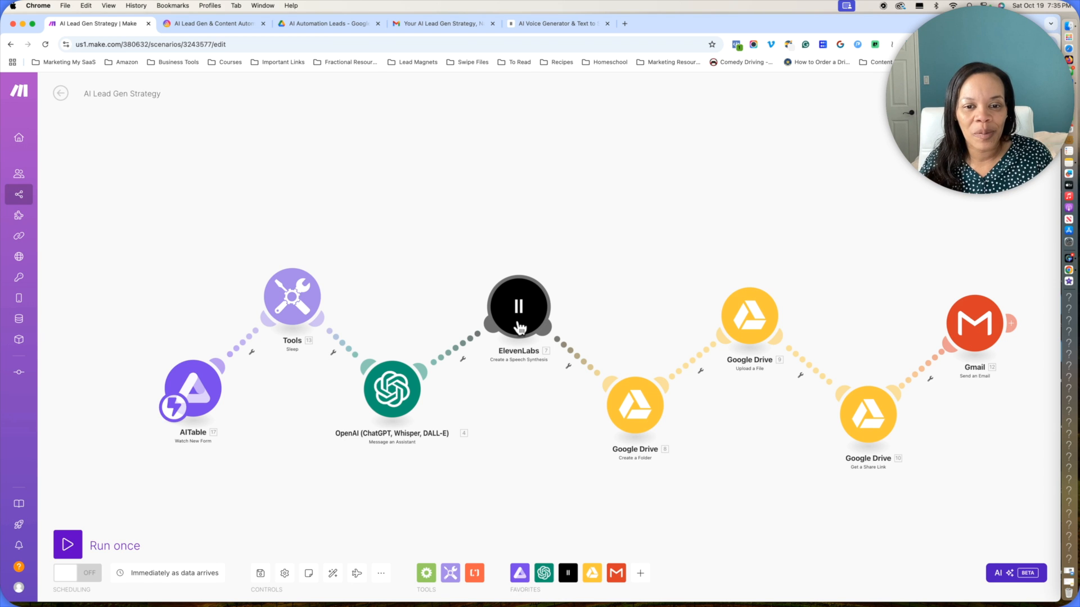
# - Review the voice, model and text settings of the ElevenLabs speech synthesis module and close it
pyautogui.click(518, 326)
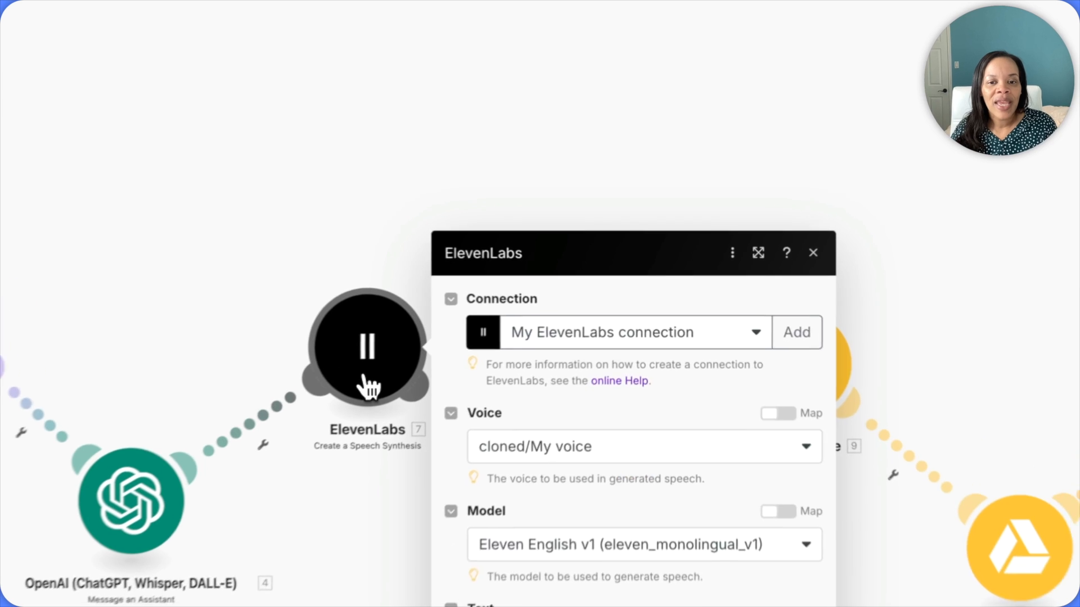
pyautogui.scroll(-5, 519, 445)
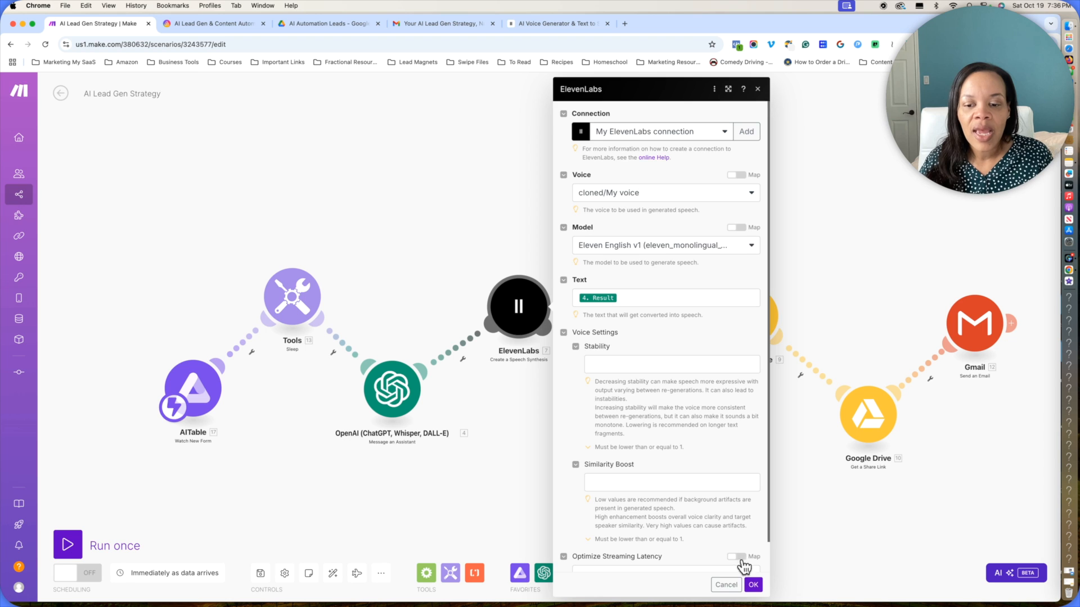
pyautogui.click(753, 585)
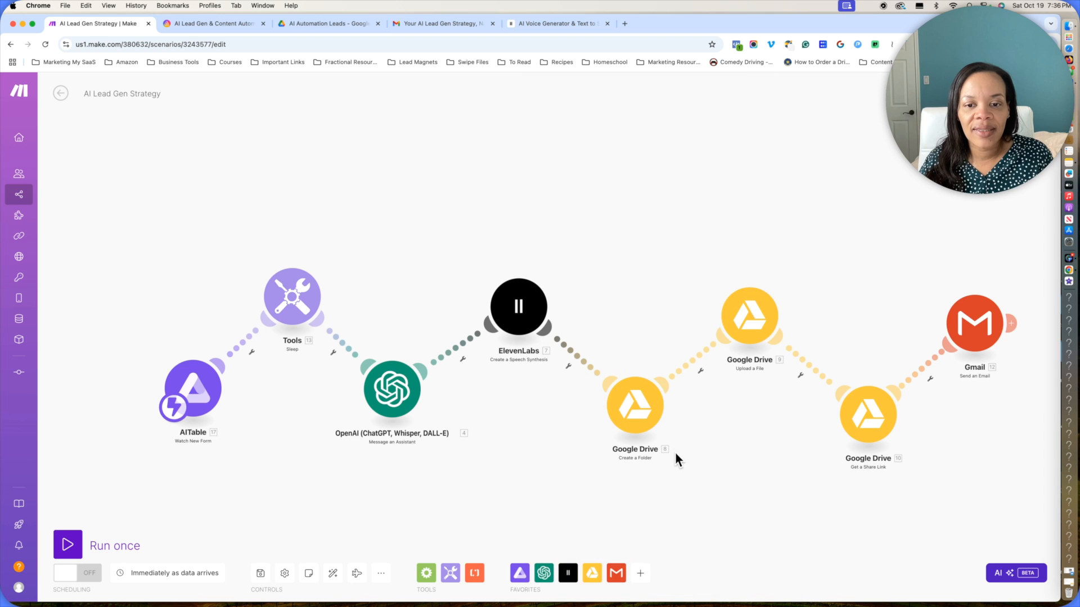
# - Review the settings of the three Google Drive modules that create a folder, upload a file and get a share link
pyautogui.click(644, 425)
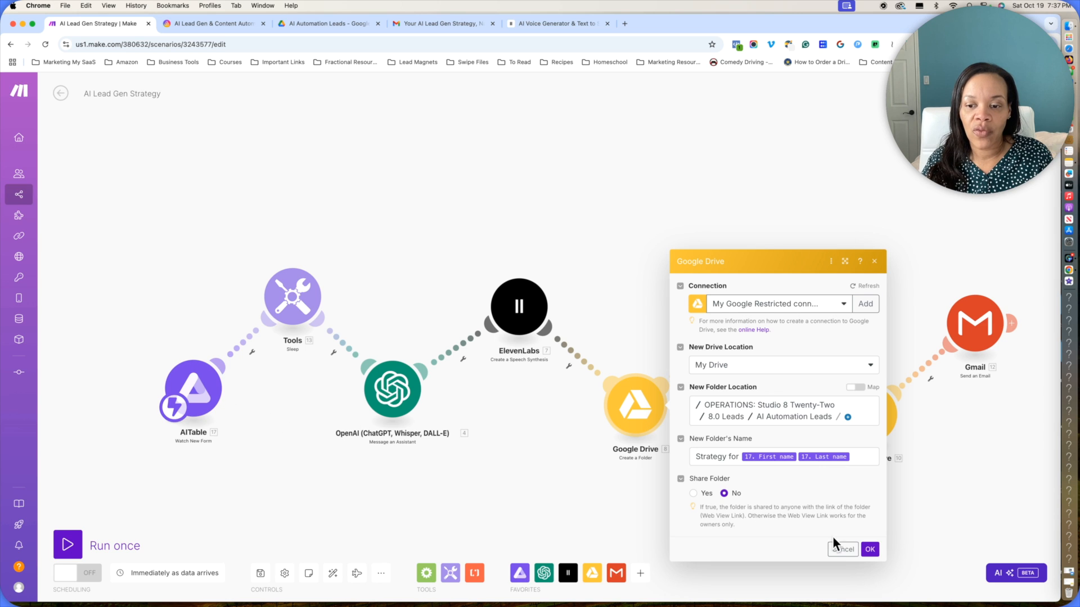
pyautogui.click(870, 549)
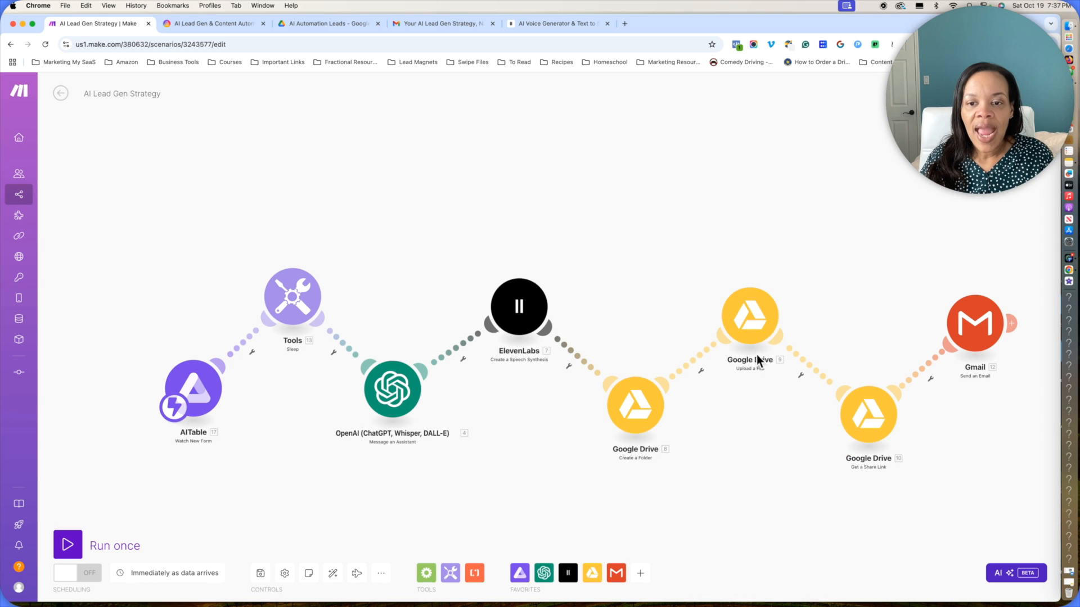
pyautogui.click(753, 336)
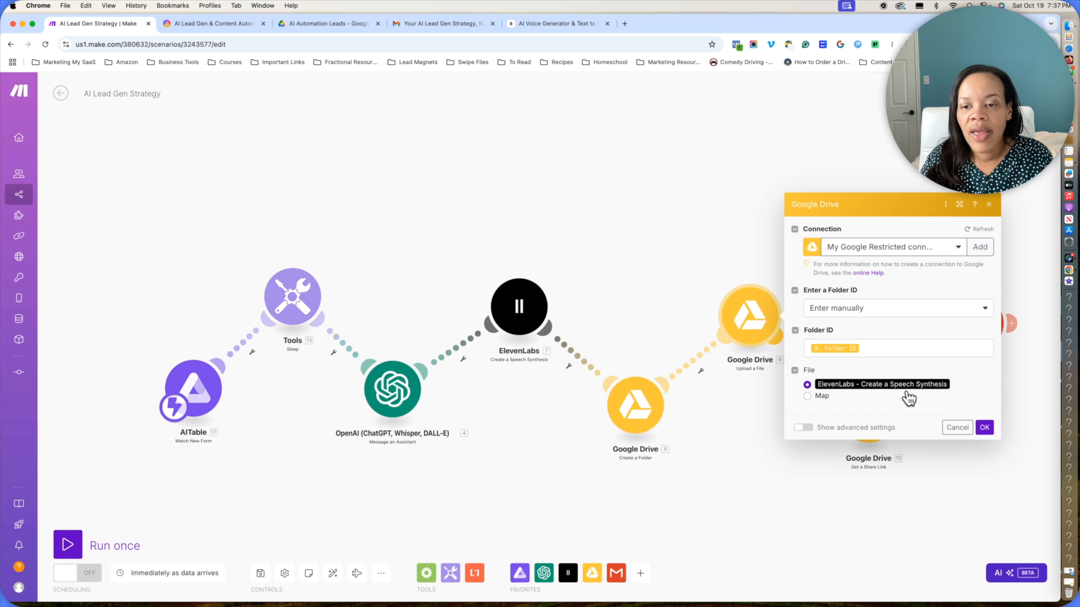
pyautogui.click(984, 429)
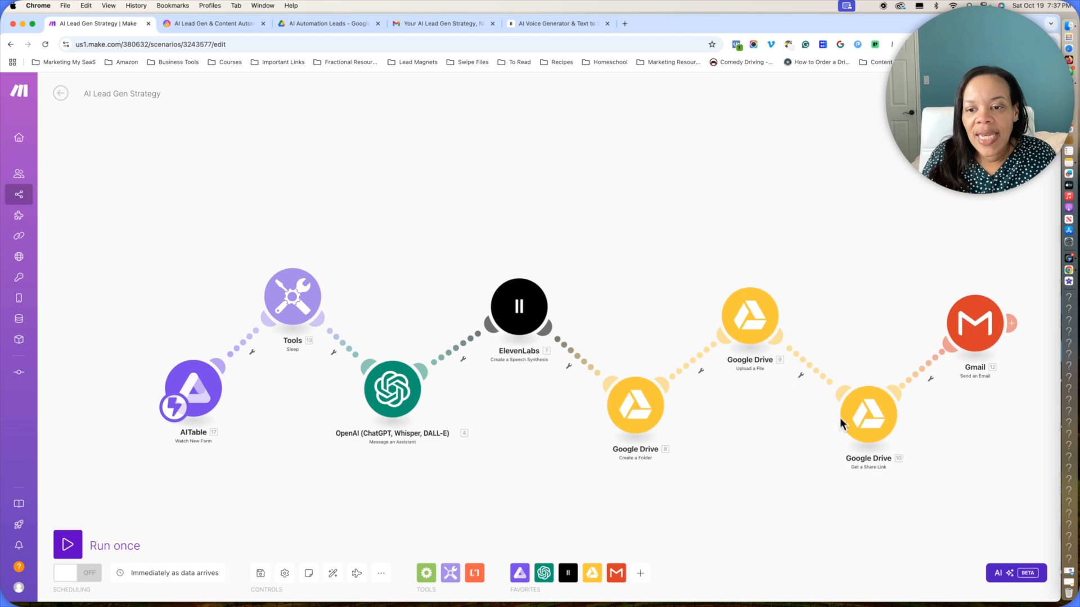
pyautogui.click(874, 437)
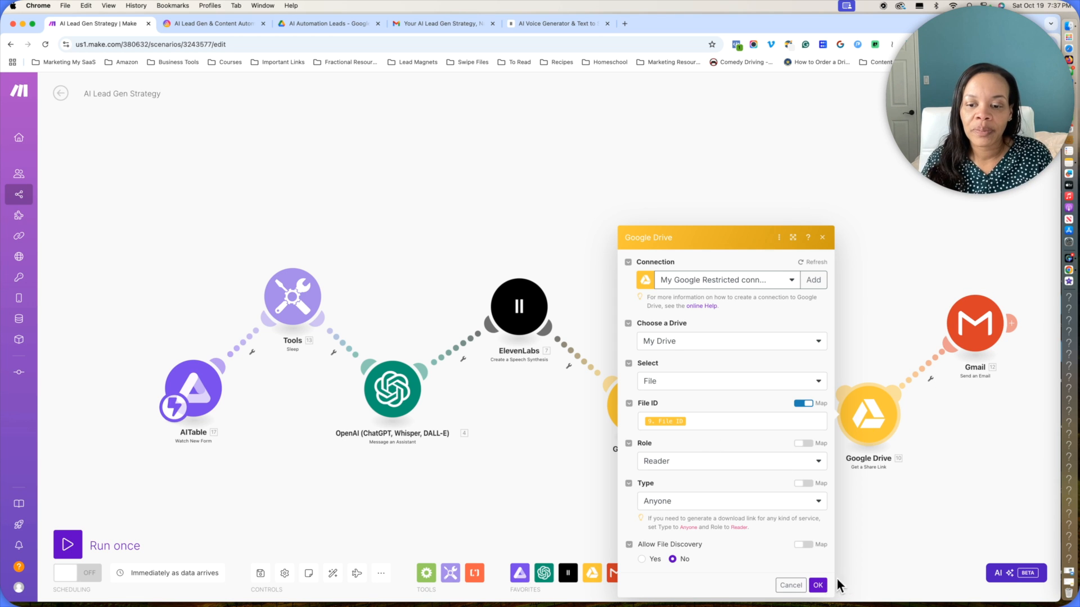
pyautogui.click(818, 585)
# - Review the Gmail module's recipient mapping, the fields available for mapping, and its subject, content and attachment, then close it
pyautogui.click(885, 458)
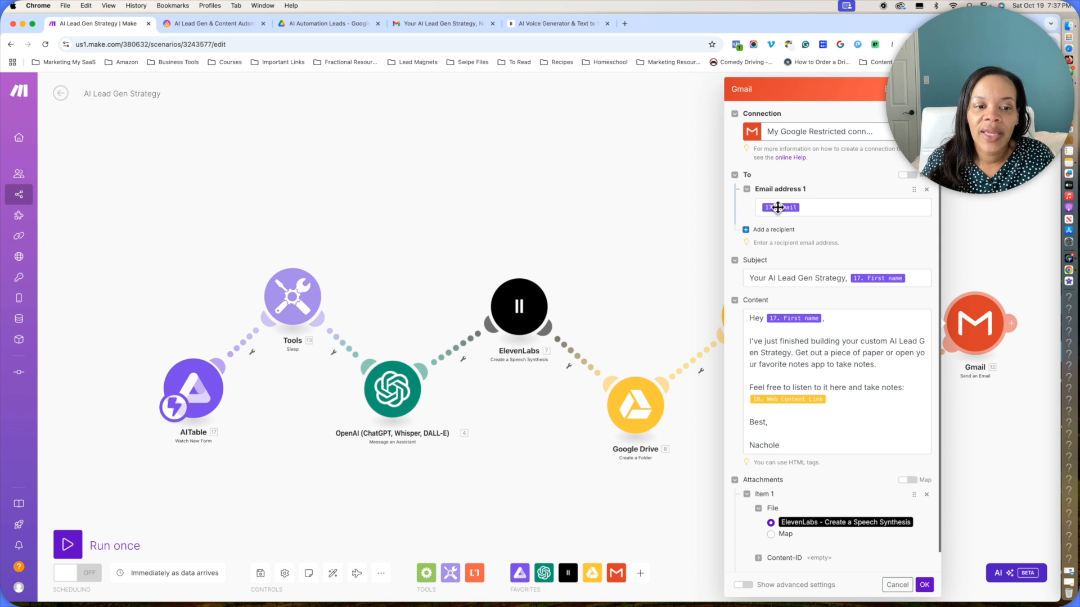
pyautogui.click(812, 207)
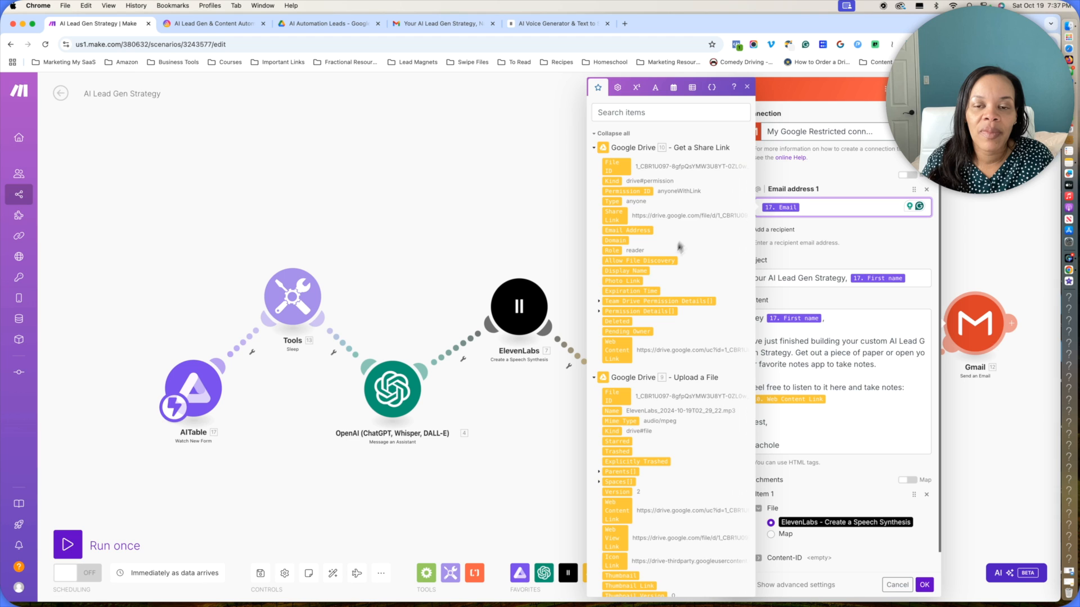
pyautogui.scroll(-15, 647, 295)
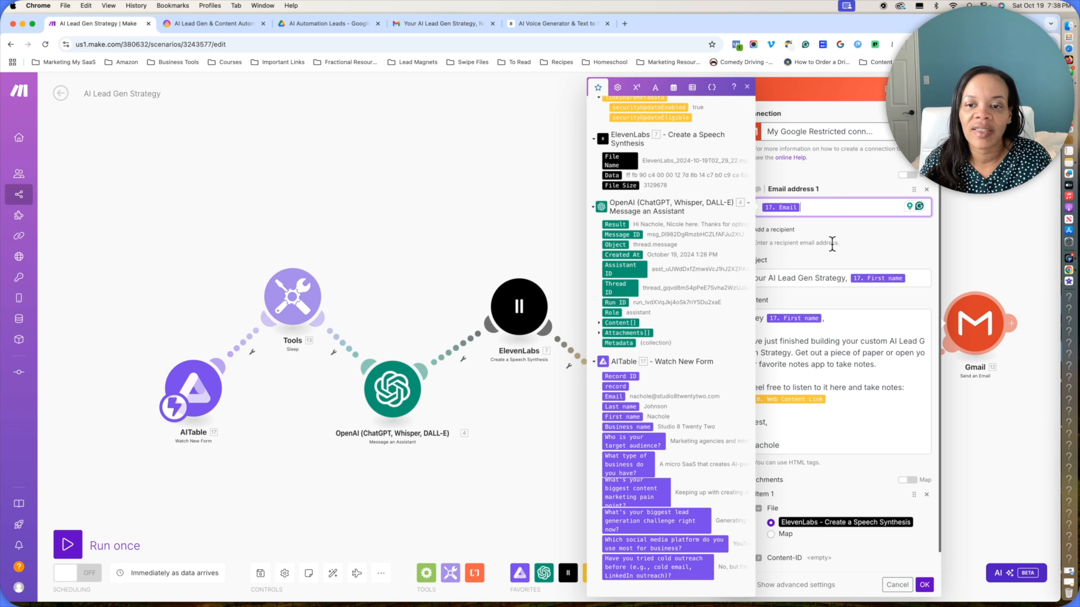
pyautogui.click(819, 263)
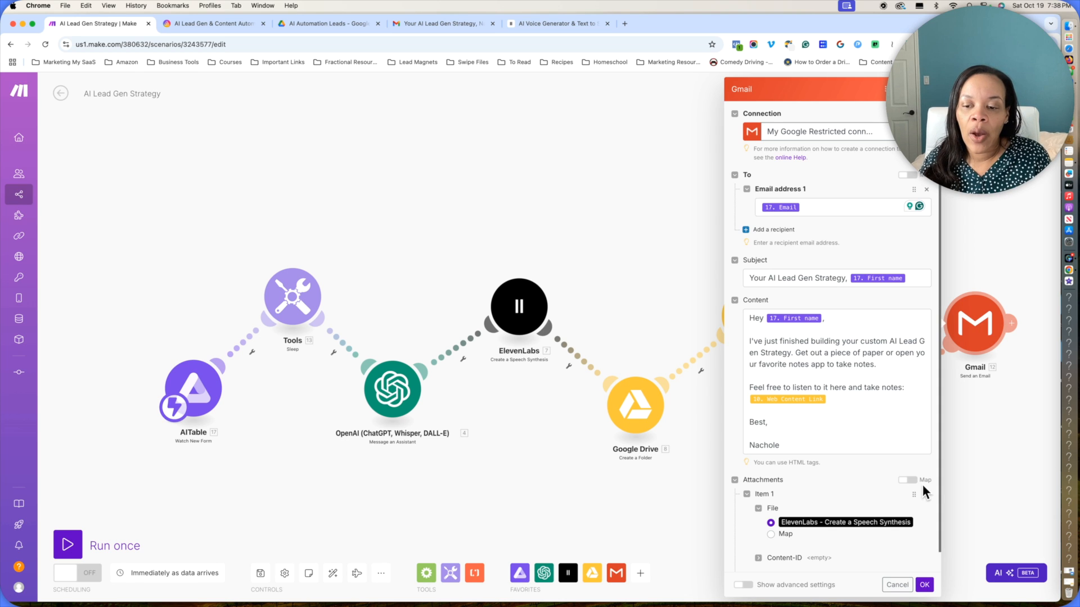
pyautogui.click(924, 584)
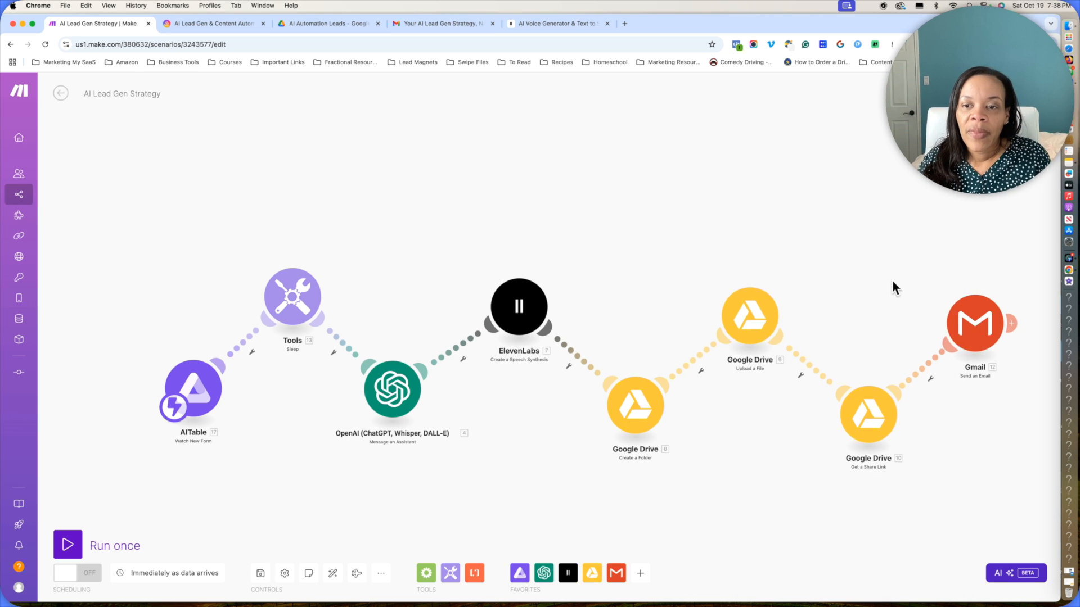
# - Run the scenario once and switch to the lead generation form in AITable
pyautogui.moveTo(892, 278); pyautogui.dragTo(876, 268)
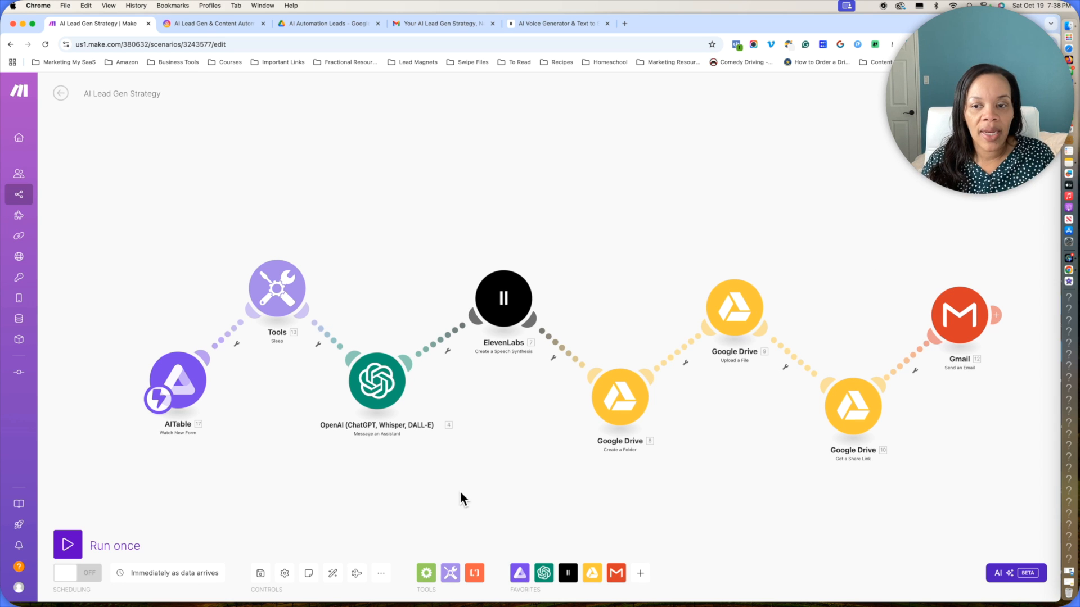
pyautogui.click(68, 546)
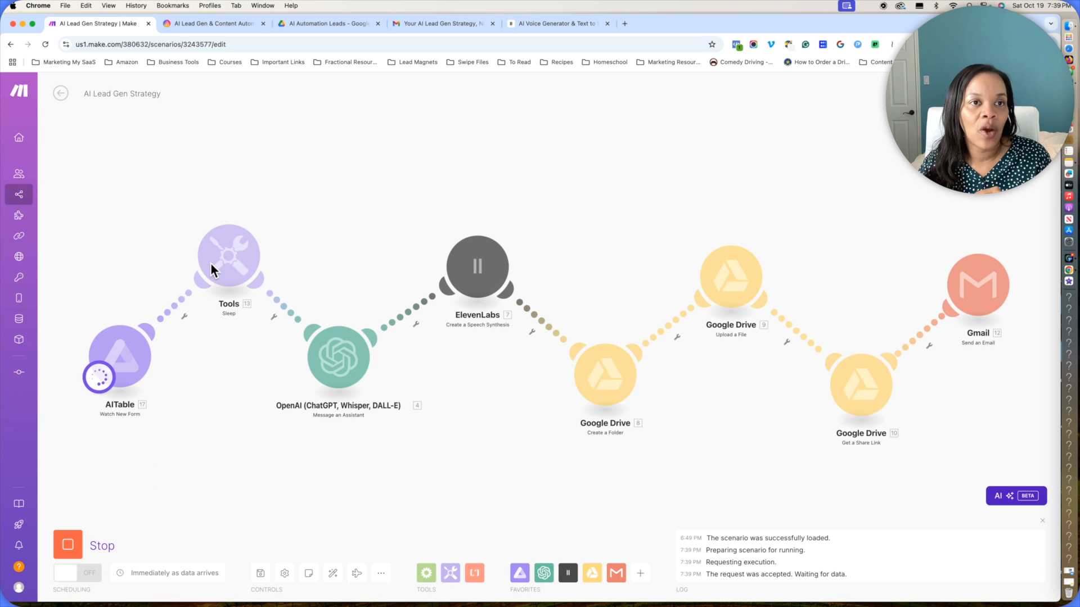
pyautogui.click(198, 22)
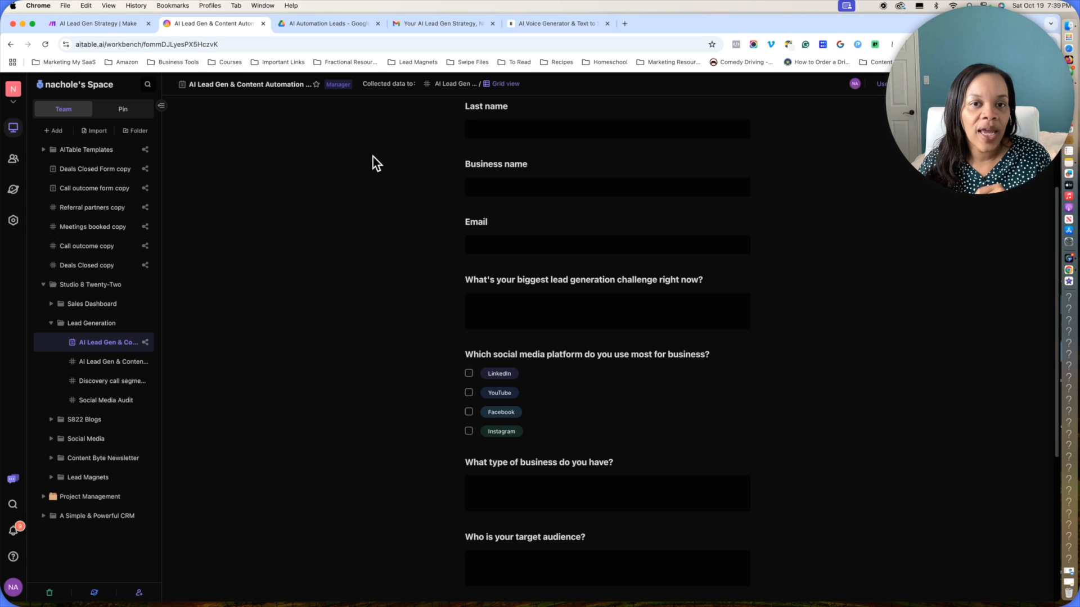
# - Fill in the lead's first name, last name, business name and email in the form from a saved contact profile
pyautogui.scroll(3, 534, 218)
pyautogui.click(529, 237)
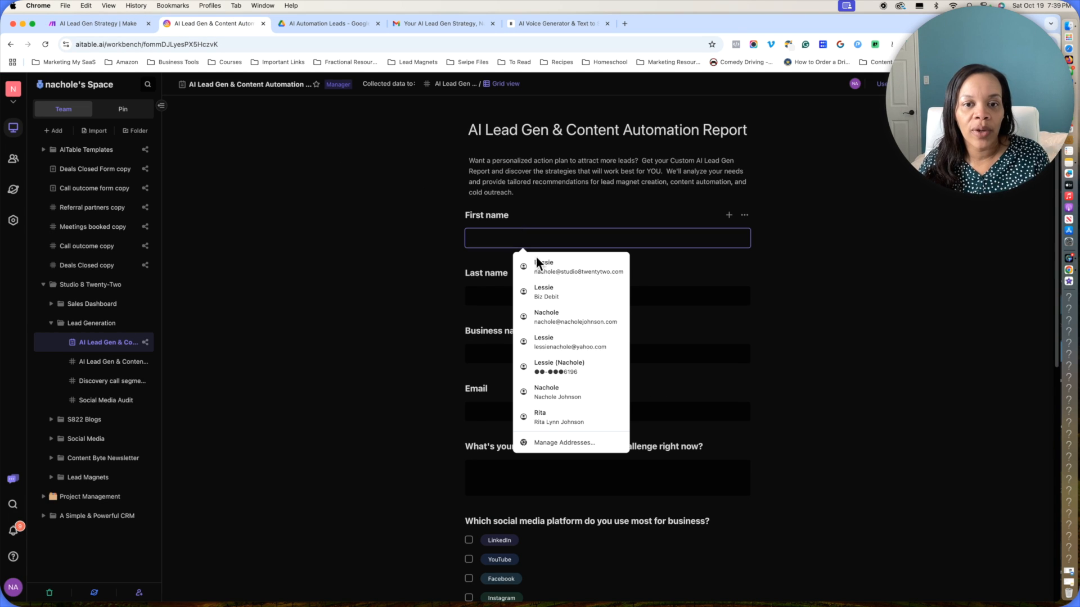
pyautogui.click(537, 262)
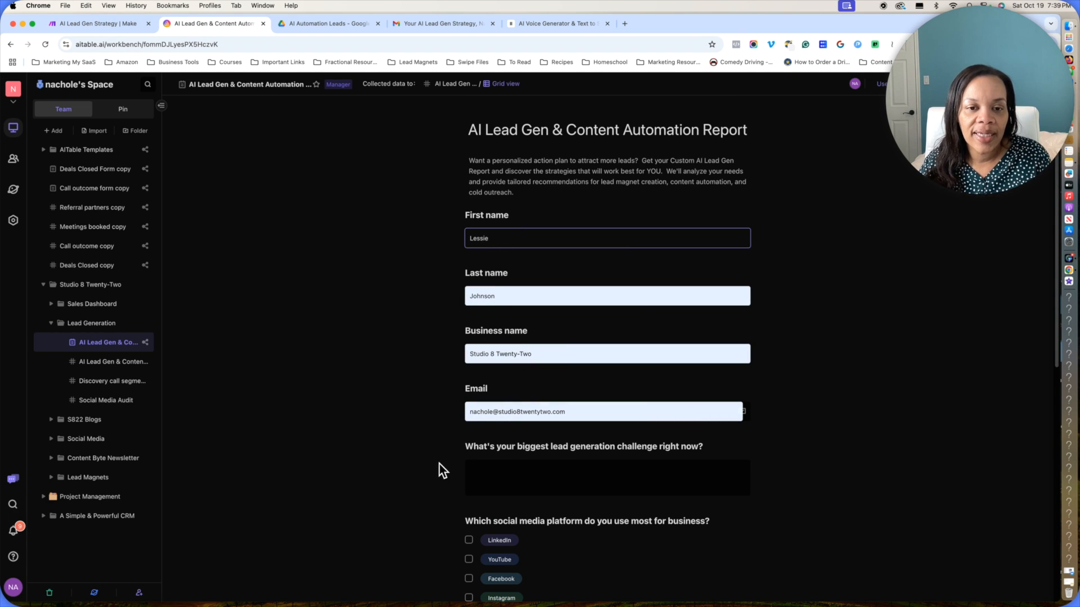
# - Answer the biggest lead generation challenge question with "Not getting enough leads"
pyautogui.scroll(-5, 440, 464)
pyautogui.click(504, 349)
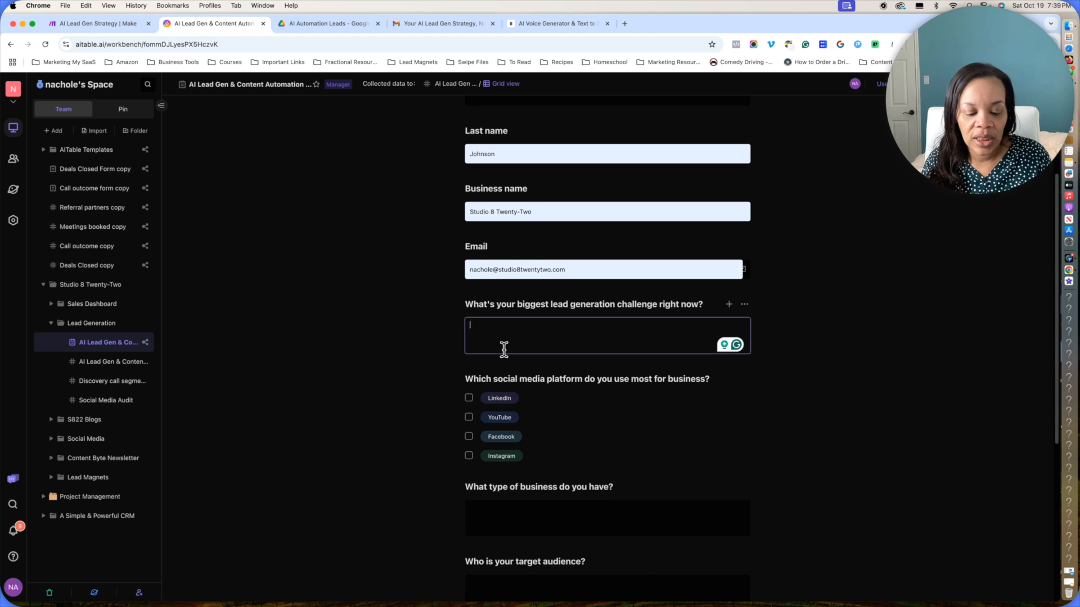
pyautogui.write('Not get')
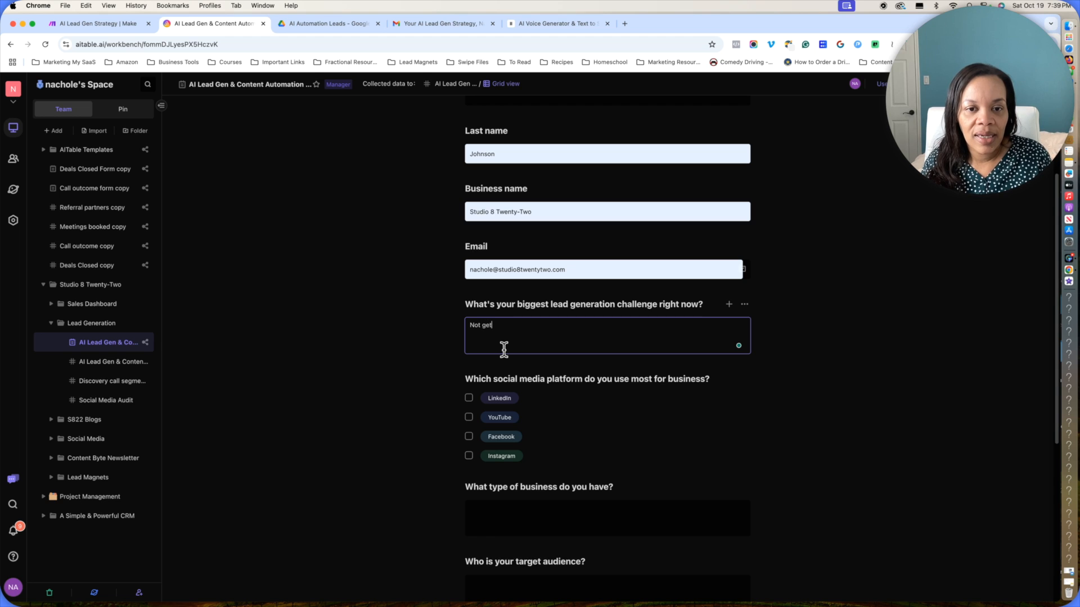
pyautogui.write('ting enought l')
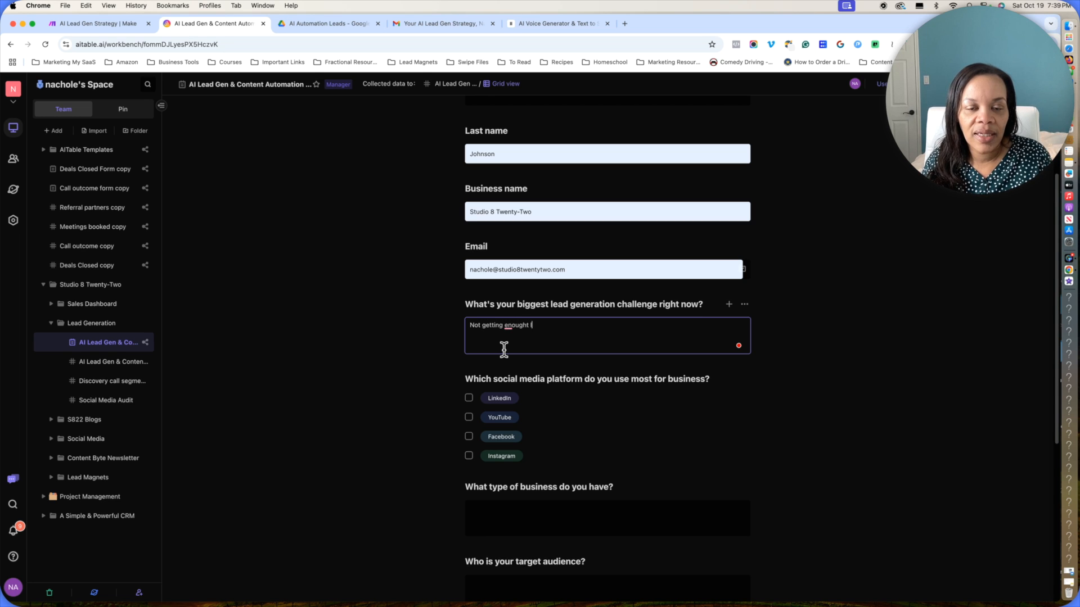
pyautogui.press('BackSpace')
pyautogui.press('BackSpace')
pyautogui.press('BackSpace')
pyautogui.write('leads')
# - Choose LinkedIn as the only social media platform used most for business
pyautogui.click(469, 417)
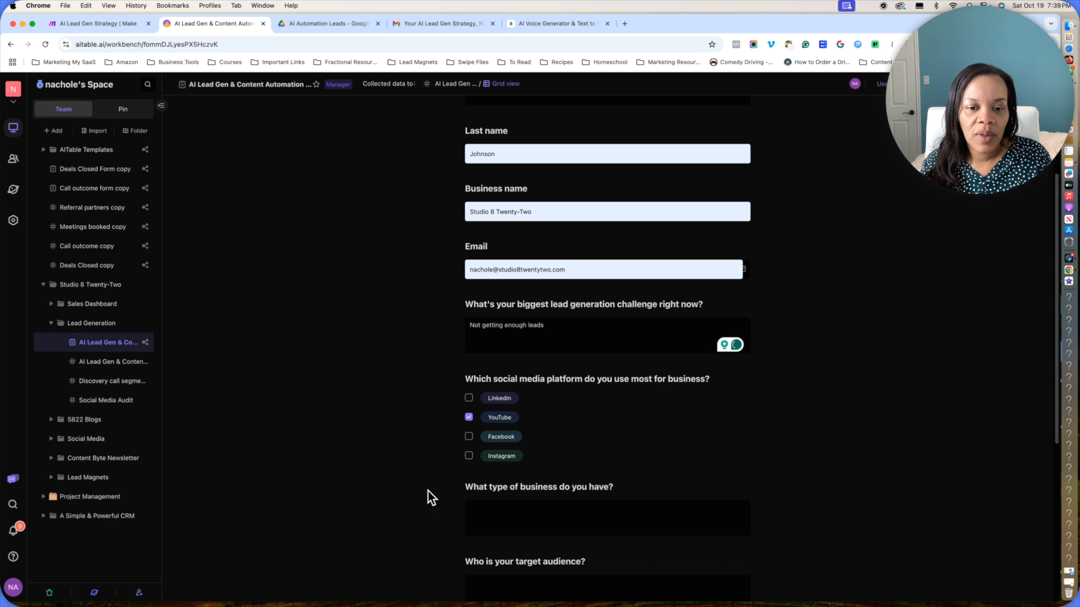
pyautogui.click(468, 398)
pyautogui.click(469, 421)
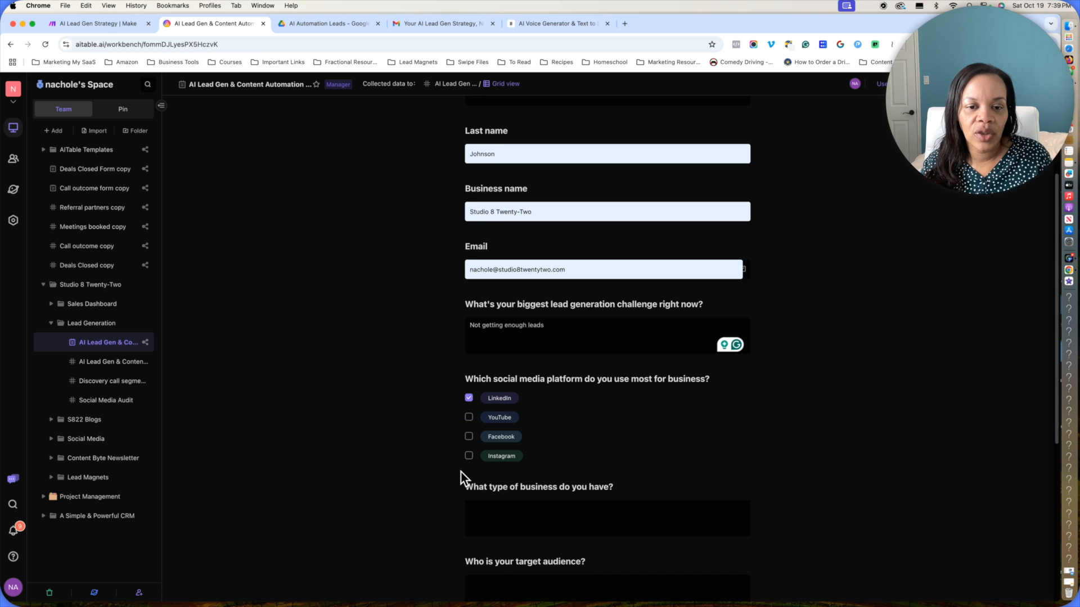
# - Enter "Lead generation and AI automations" as the type of business
pyautogui.scroll(-4, 460, 471)
pyautogui.click(513, 411)
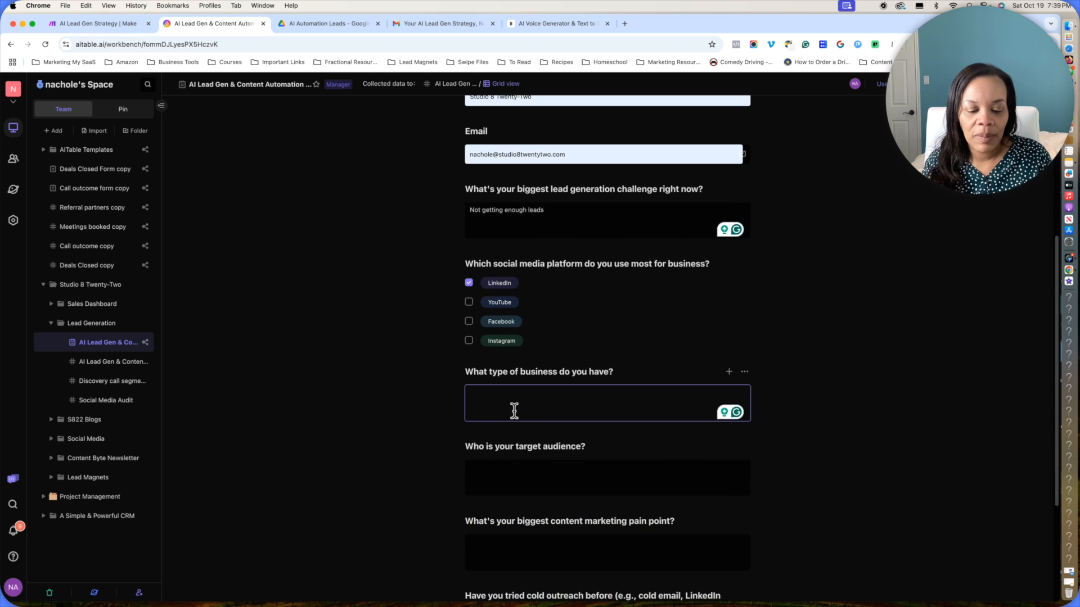
pyautogui.write('Lead gen')
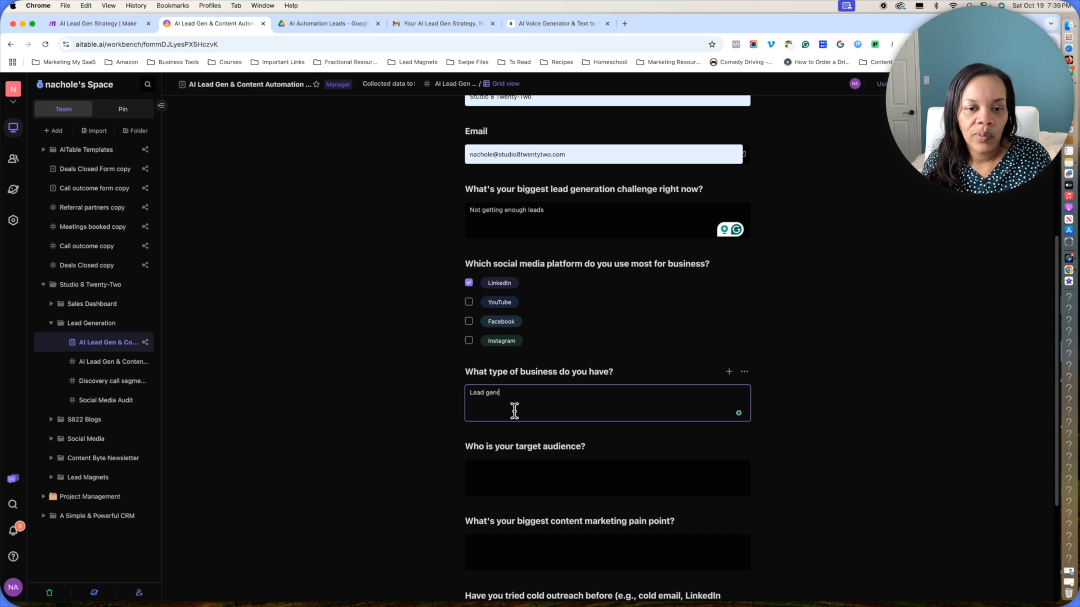
pyautogui.write('eration')
pyautogui.write(' and social')
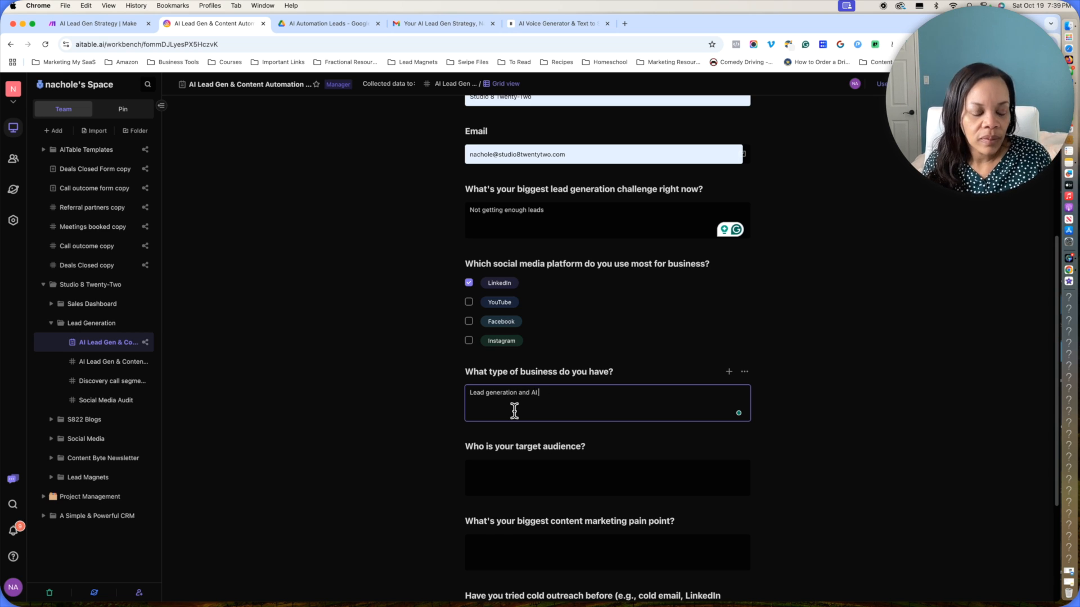
pyautogui.write('utomations')
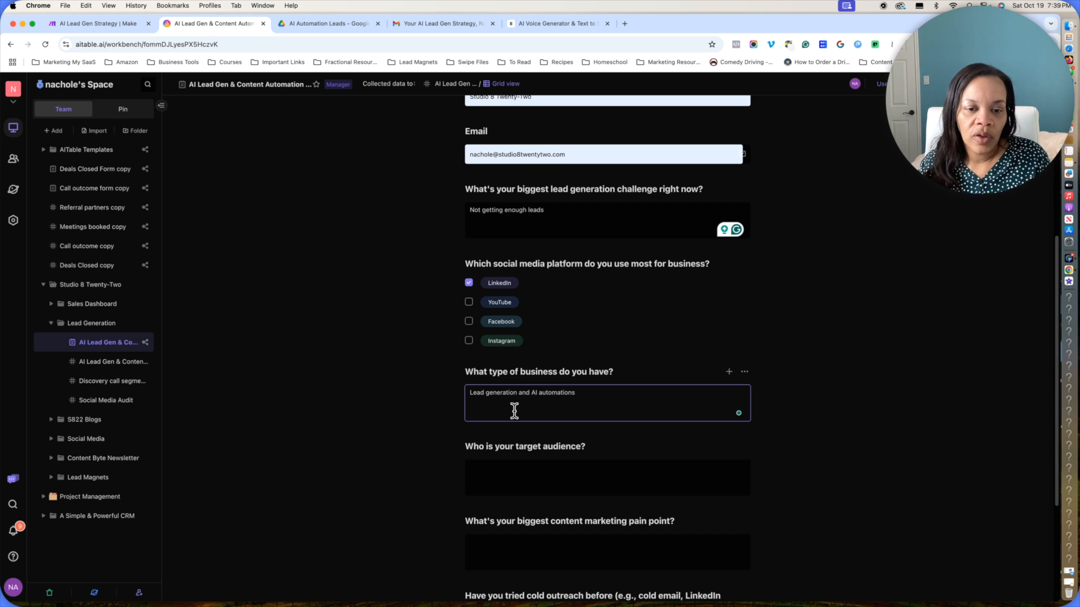
# - Enter "Marketing agencies, micro SaaS" as the target audience
pyautogui.click(497, 464)
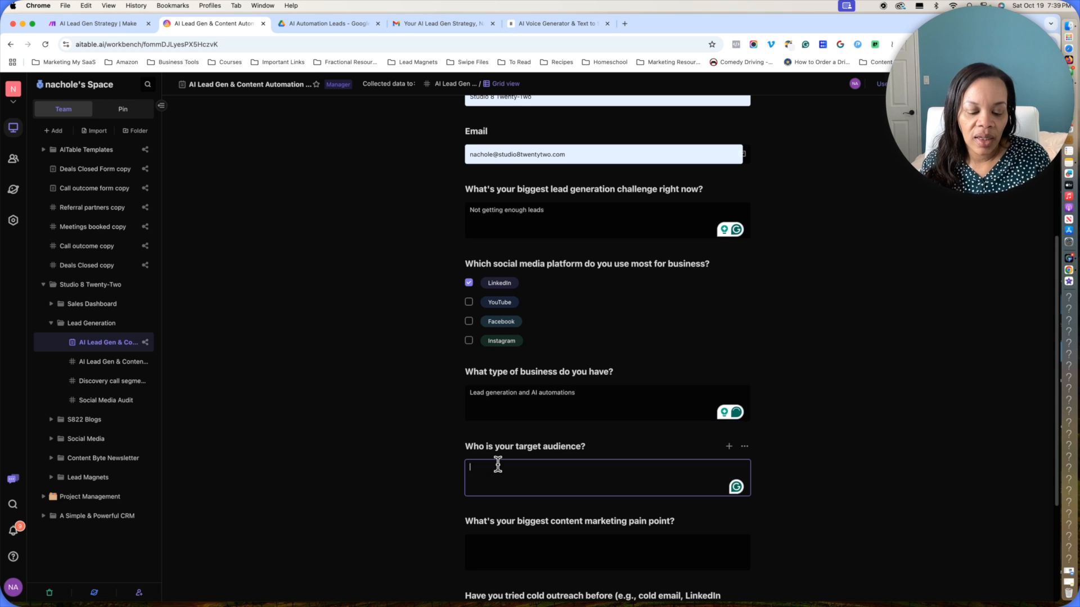
pyautogui.write('Mar')
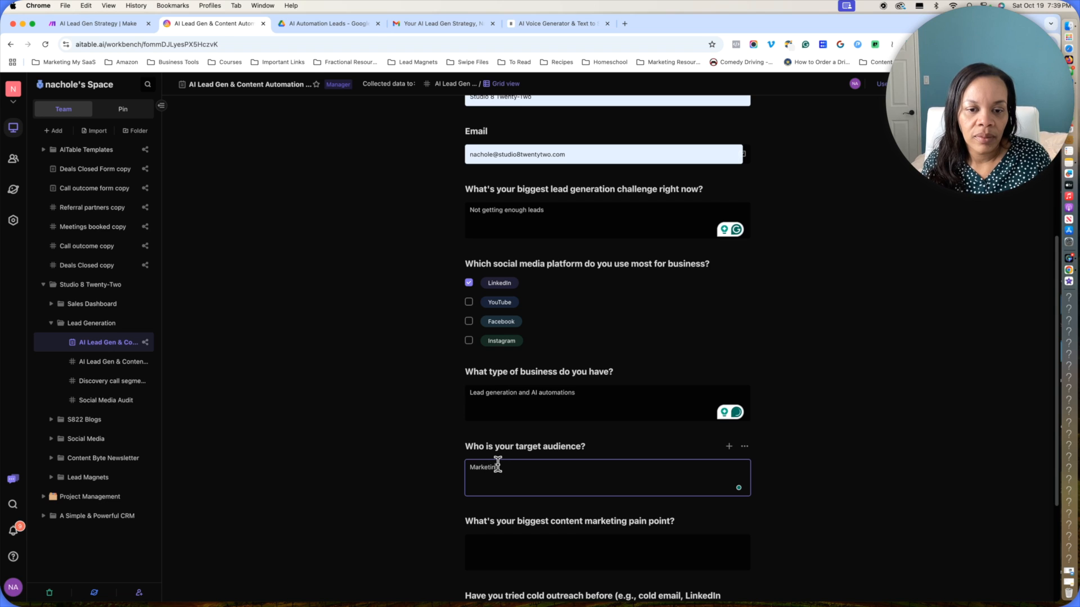
pyautogui.write('keting age')
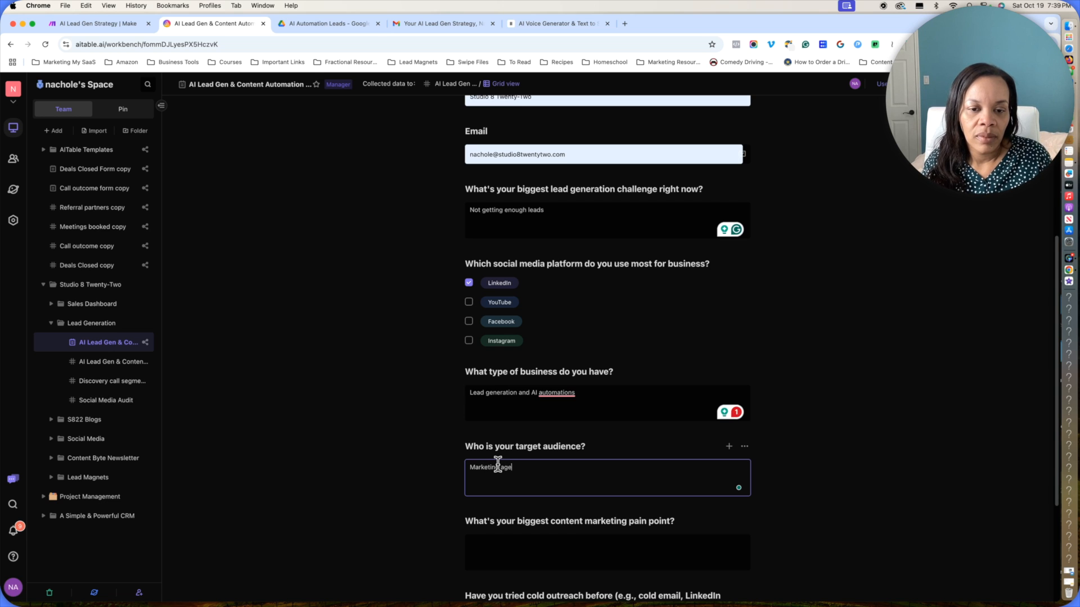
pyautogui.write('micro SaaS')
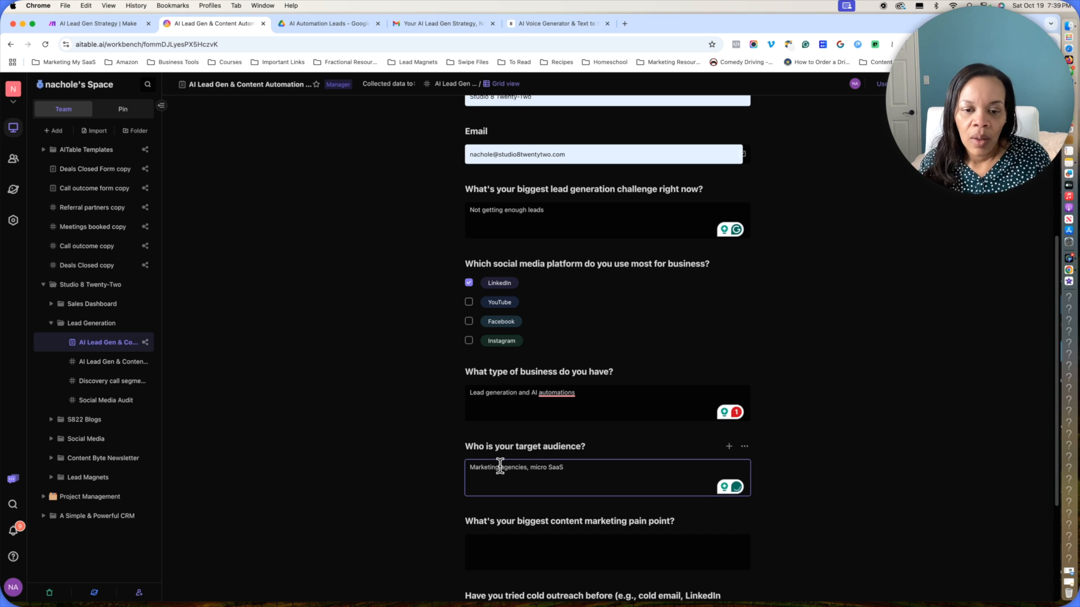
# - Answer the biggest content marketing pain point question with "Not having time to create content"
pyautogui.scroll(-2, 498, 465)
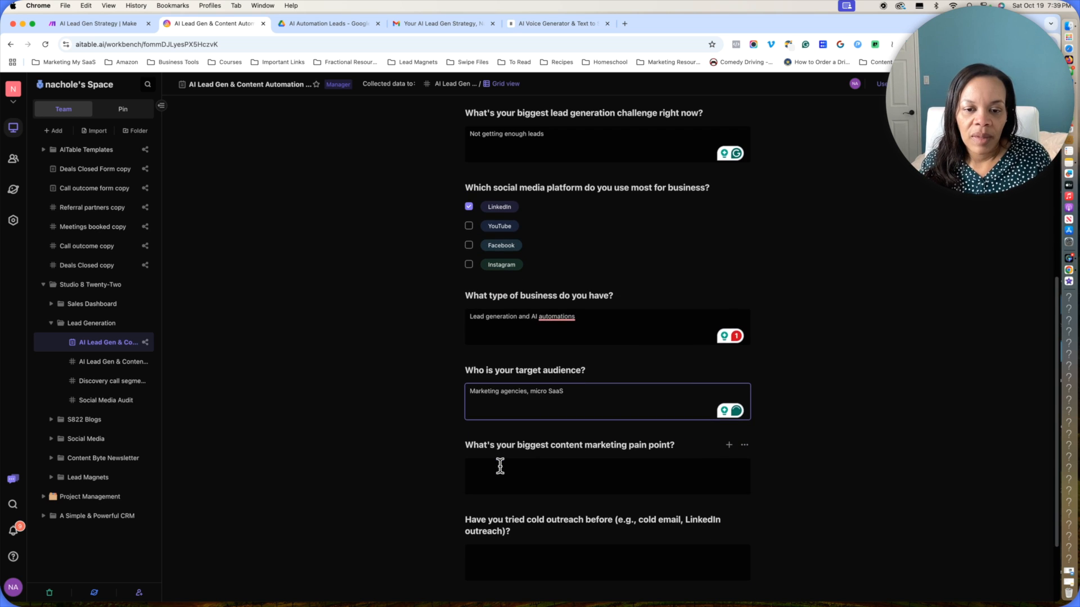
pyautogui.click(501, 466)
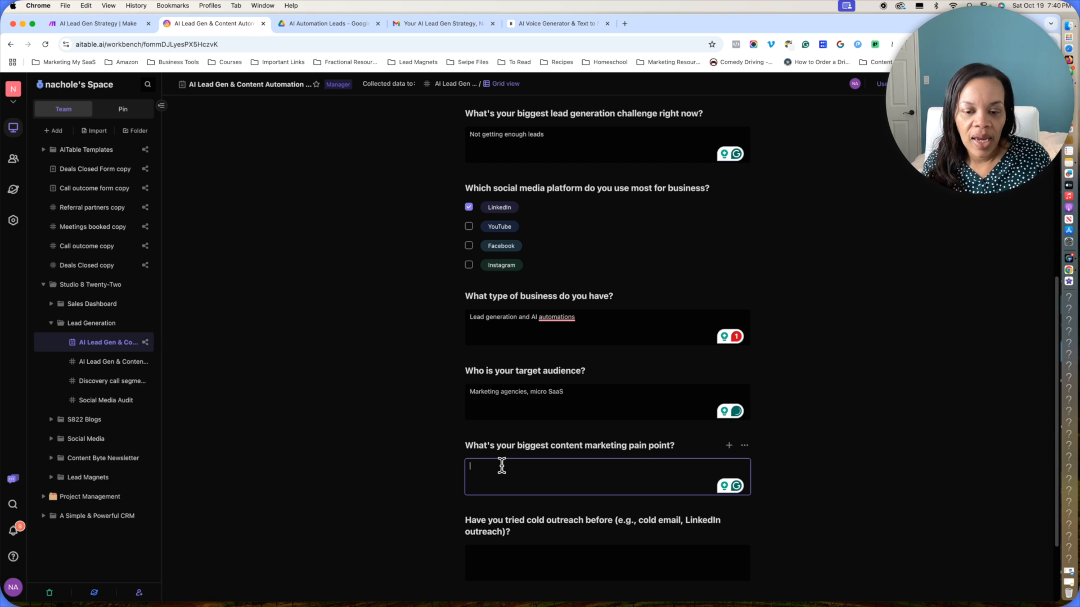
pyautogui.write('Not')
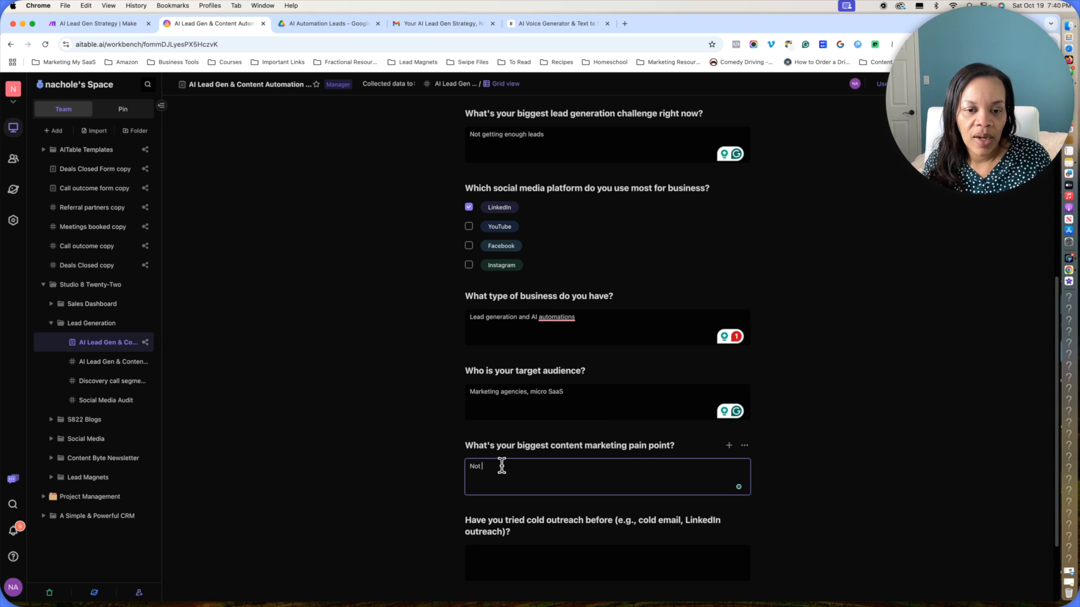
pyautogui.write(' having to ')
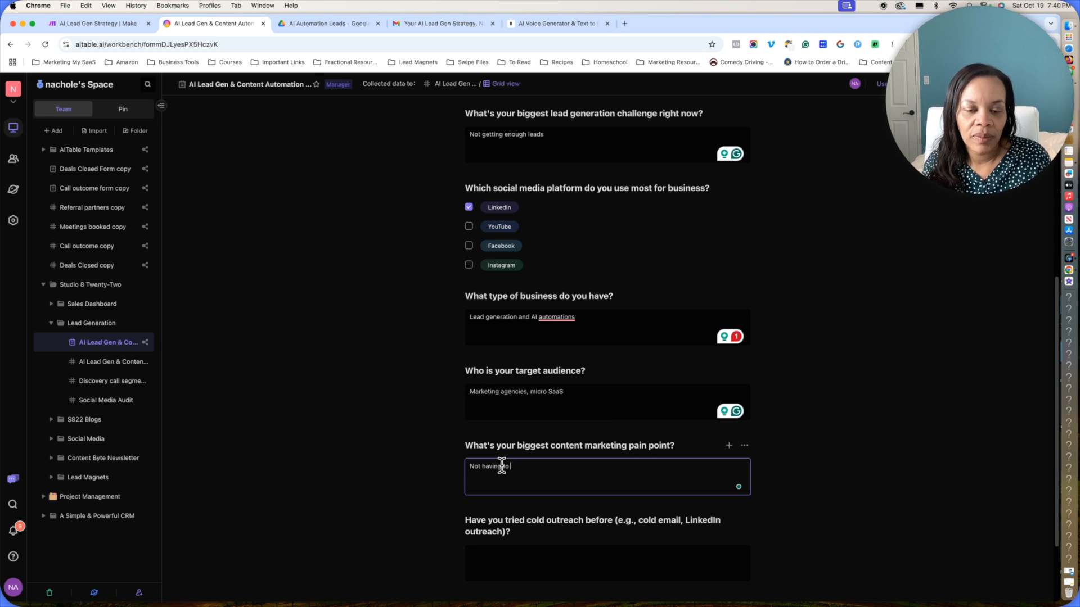
pyautogui.press('BackSpace')
pyautogui.press('BackSpace')
pyautogui.write('ime ')
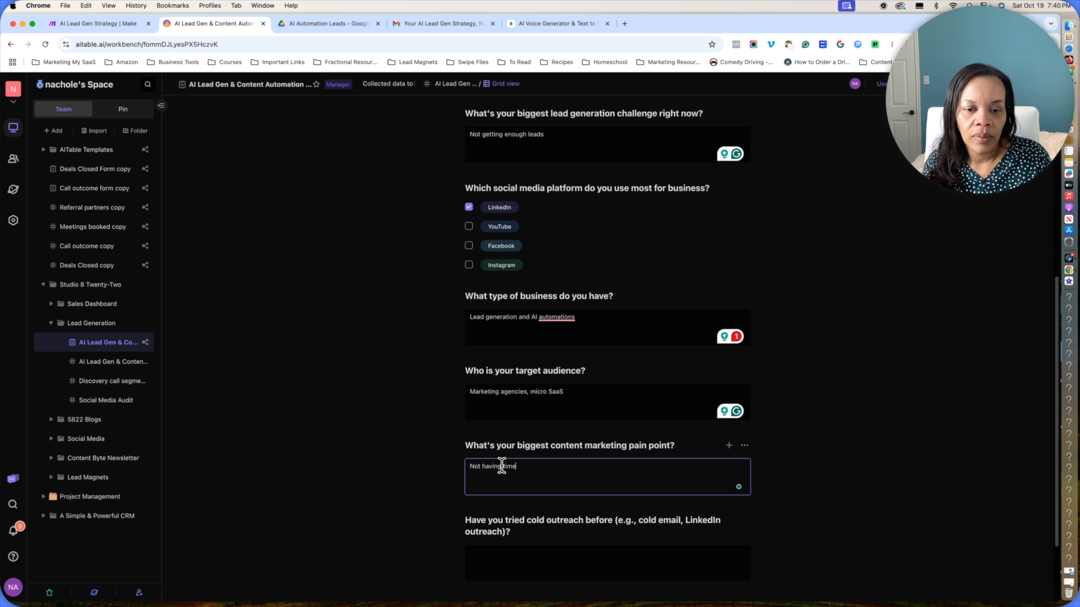
pyautogui.write('to creat')
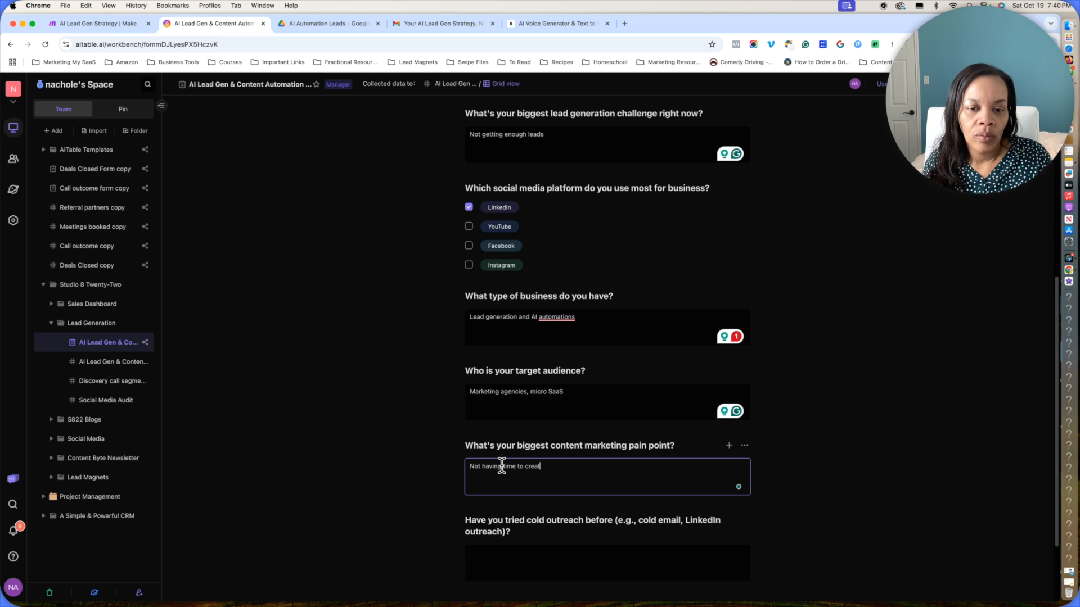
pyautogui.write('e content')
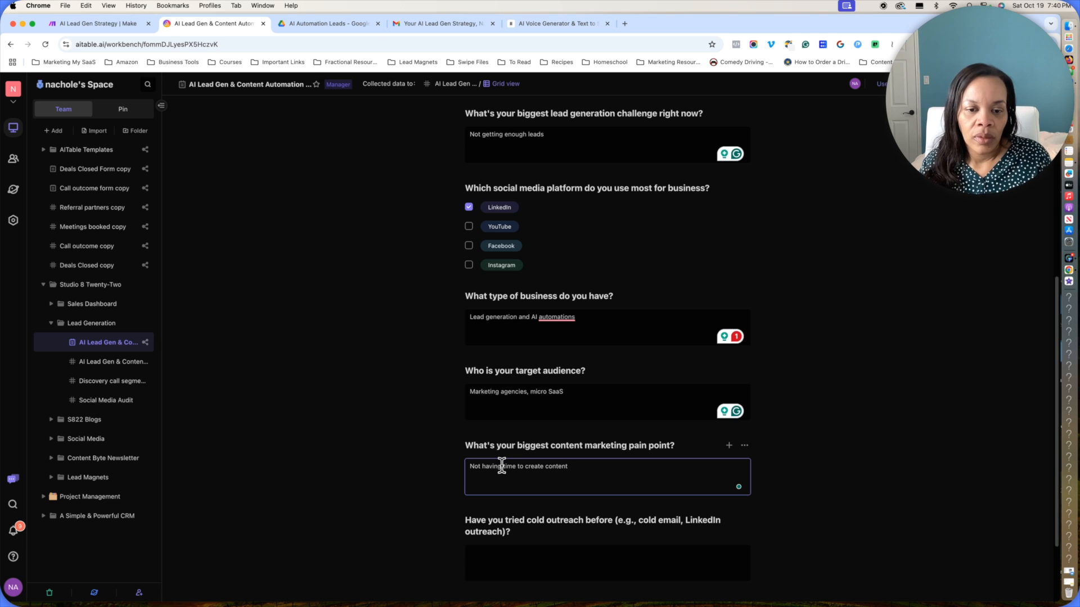
# - Answer the cold outreach question with "No, but I'm open." and submit the form
pyautogui.click(499, 552)
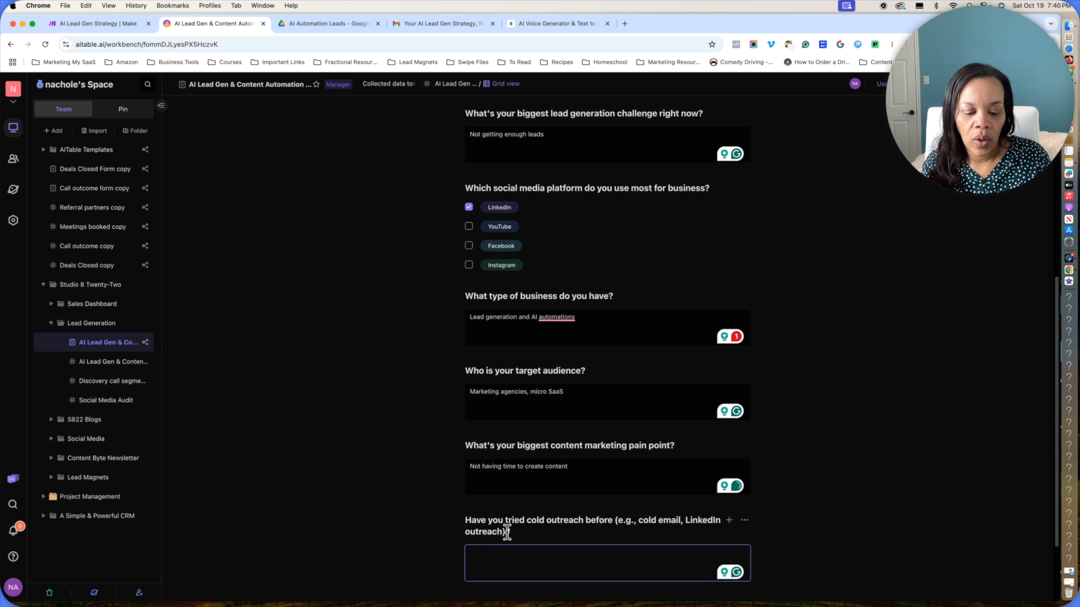
pyautogui.write("No, but I'm open.")
pyautogui.scroll(-2, 552, 482)
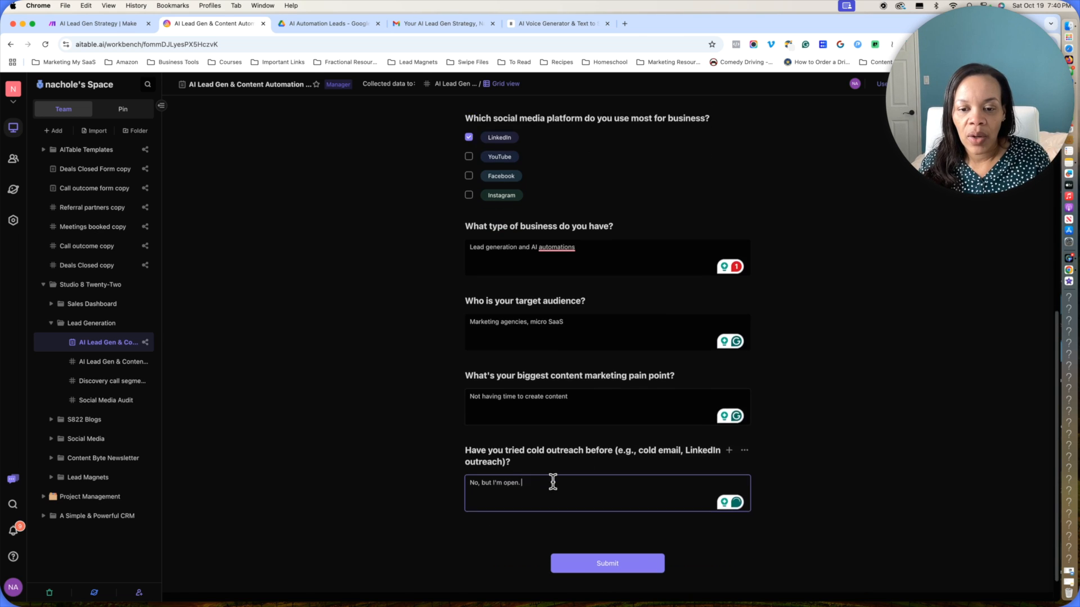
pyautogui.click(596, 535)
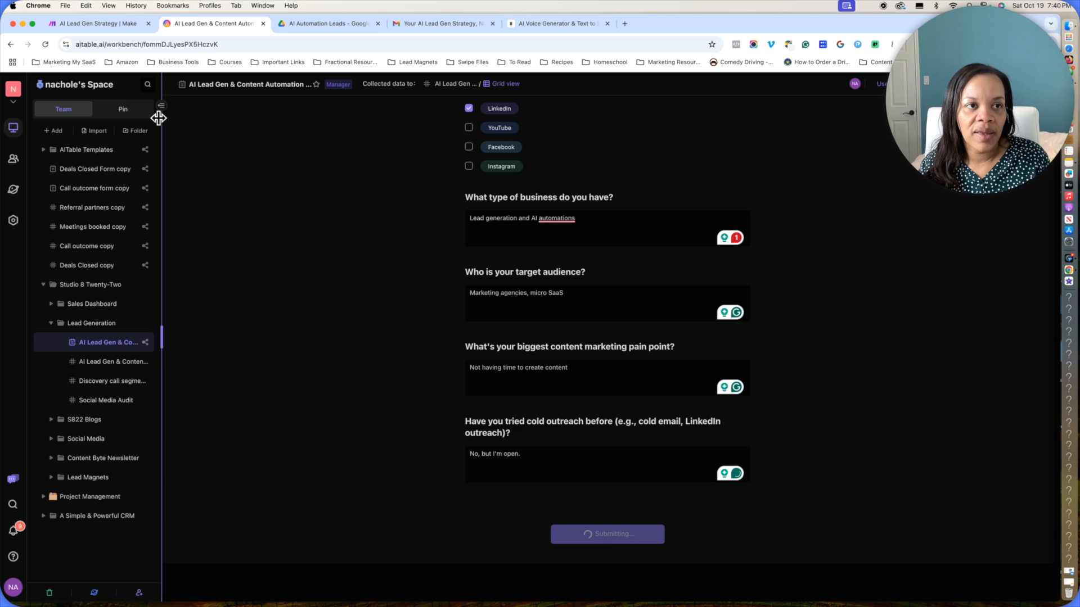
# - Check the scenario run in Make and download the audio from the Drive link in the strategy email in Gmail
pyautogui.click(98, 27)
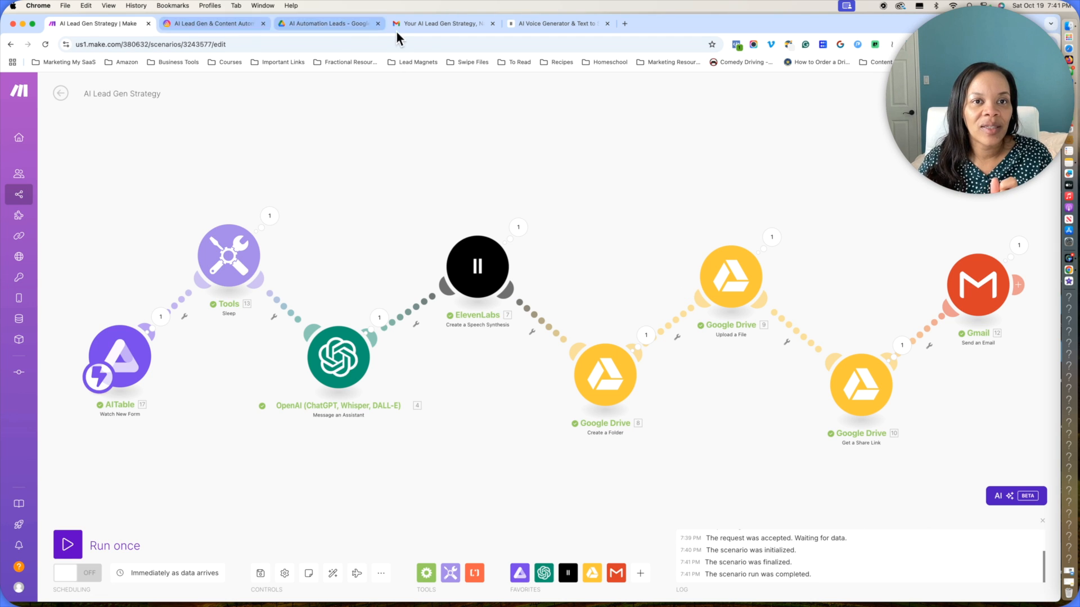
pyautogui.click(422, 27)
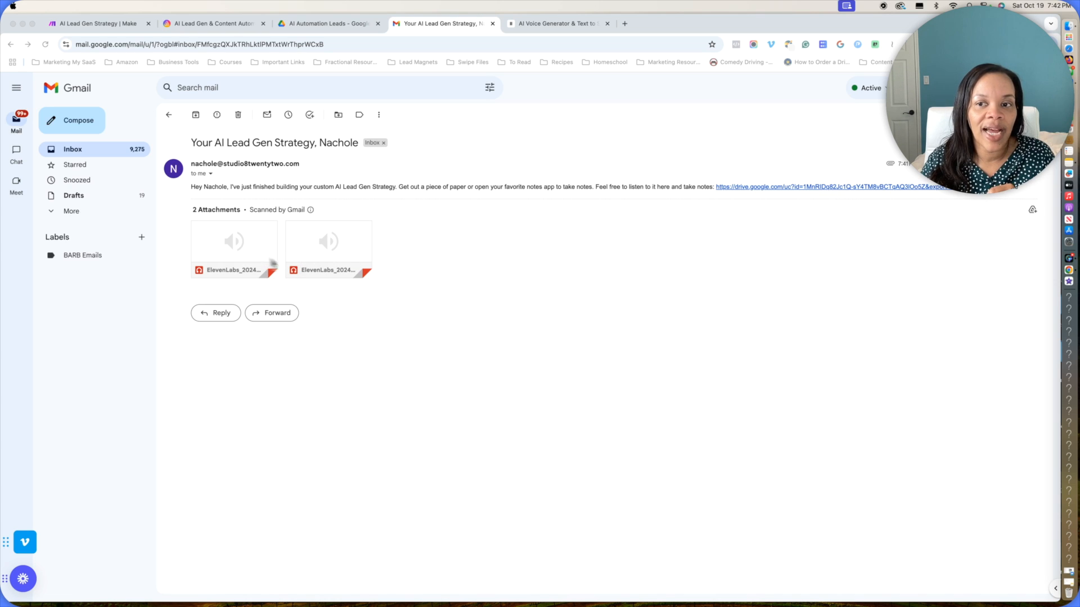
pyautogui.click(843, 186)
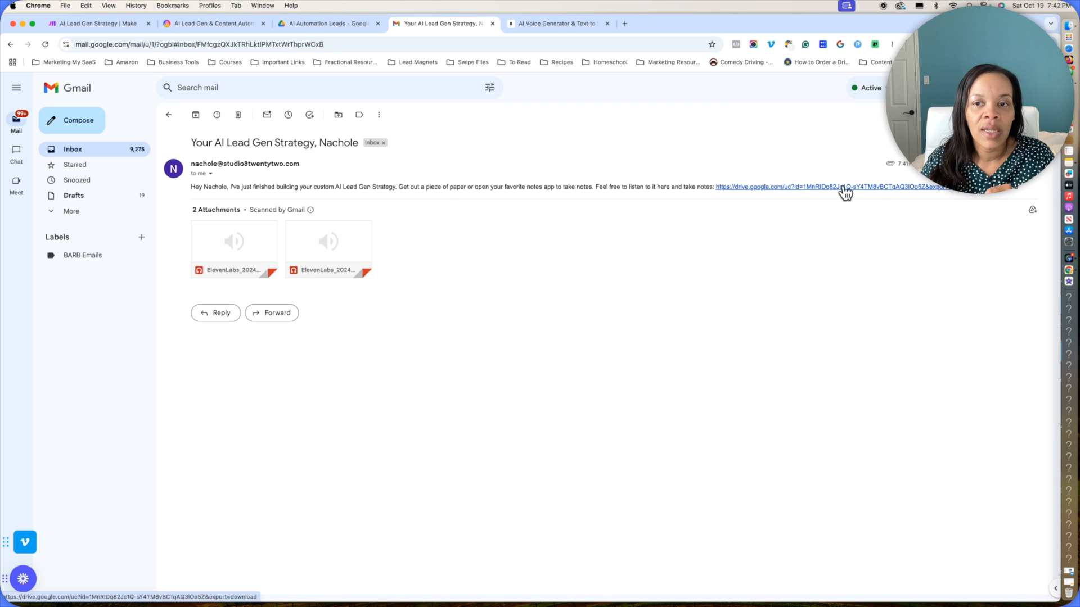
pyautogui.click(843, 186)
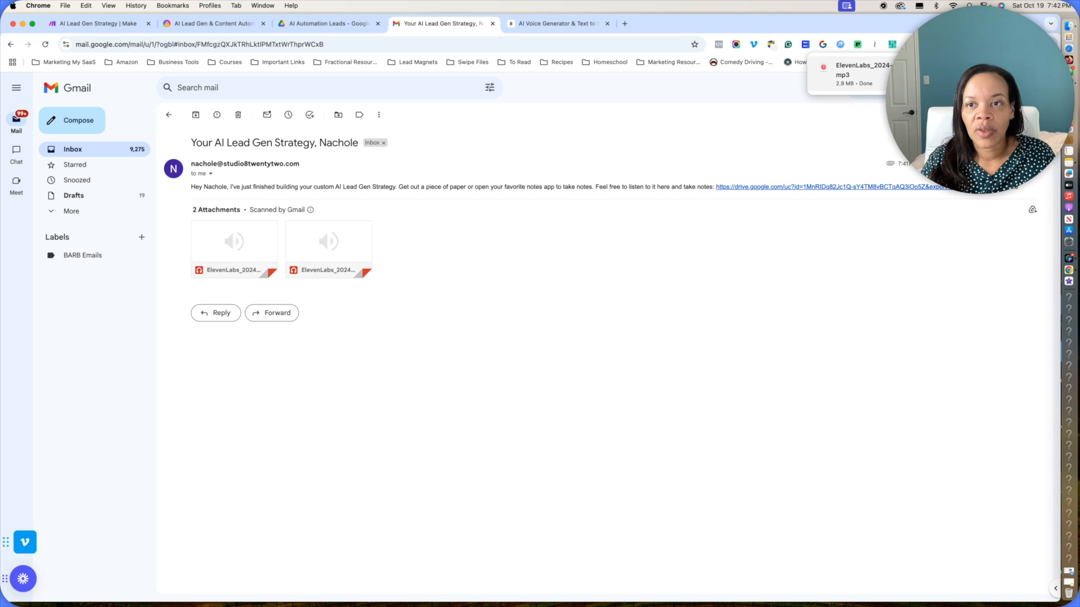
# - Play the email's first ElevenLabs MP3 attachment, pause it, check its full length and return the playback to the start
pyautogui.moveTo(232, 272)
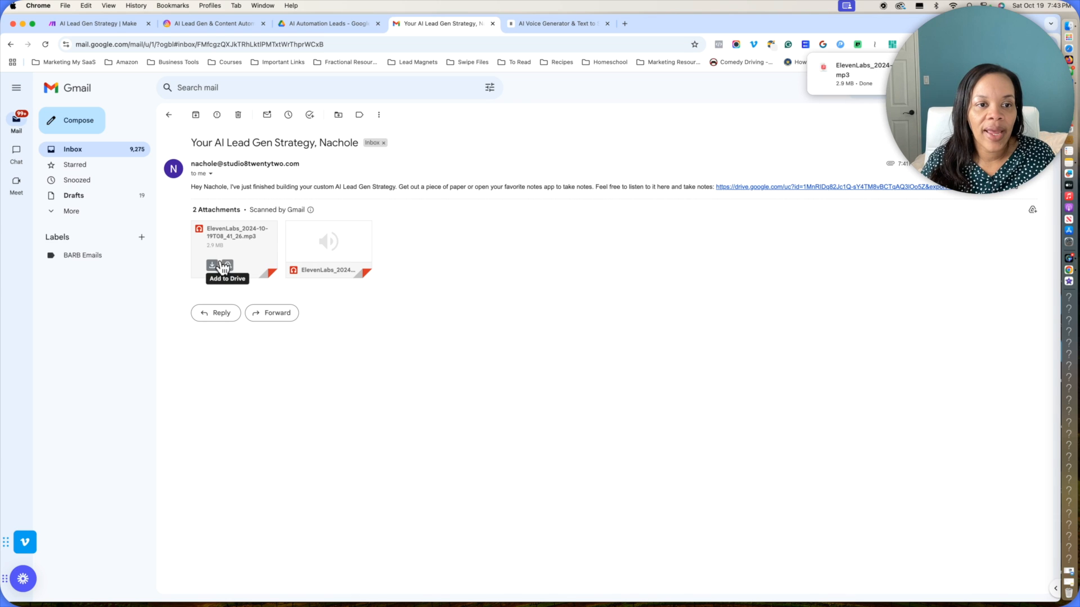
pyautogui.click(229, 247)
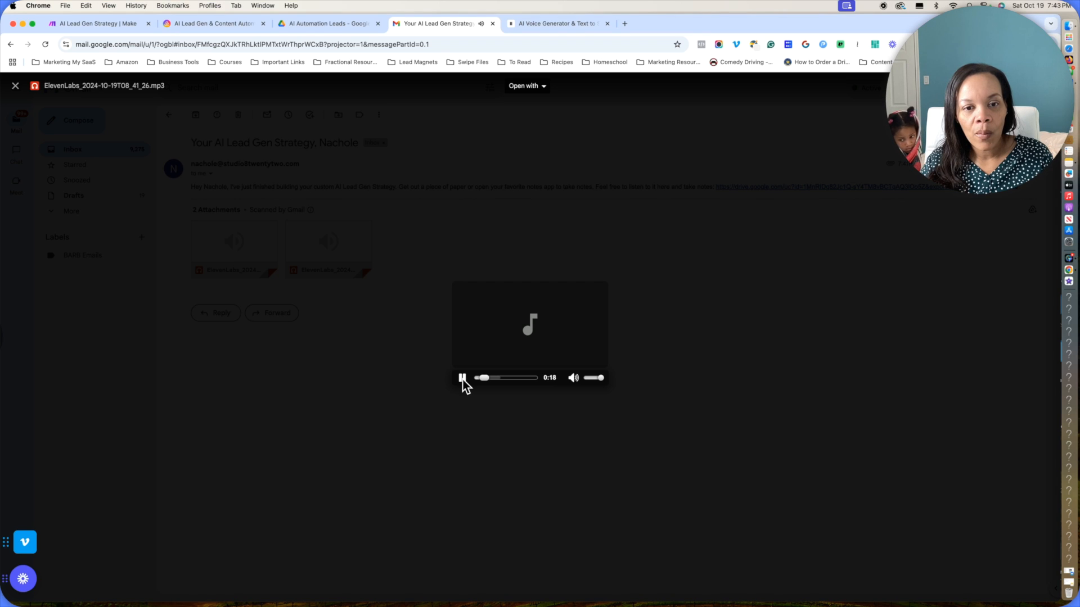
pyautogui.click(462, 379)
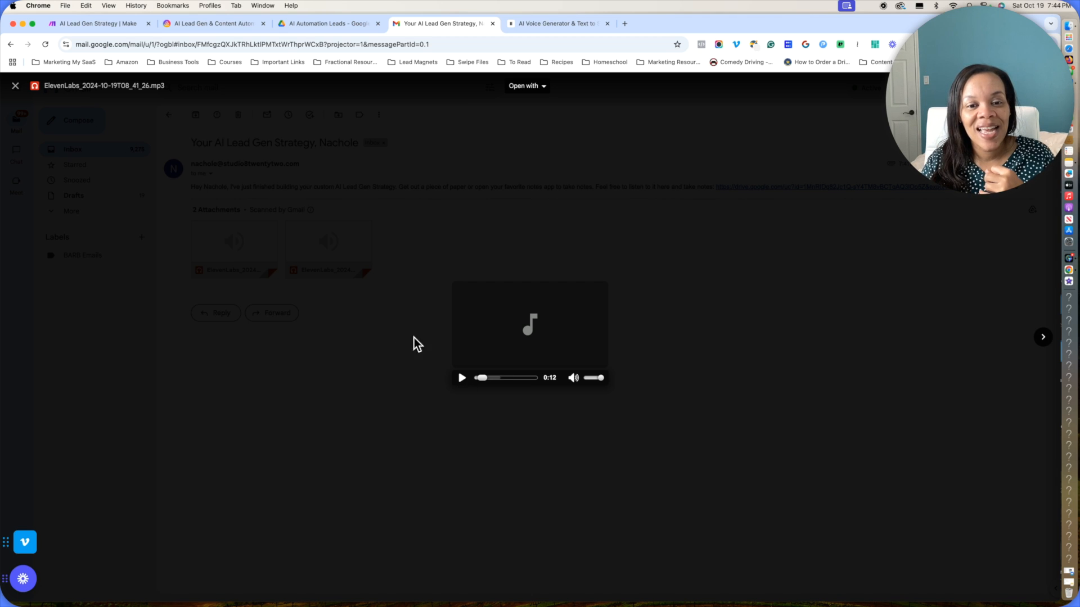
pyautogui.moveTo(482, 378); pyautogui.dragTo(544, 382)
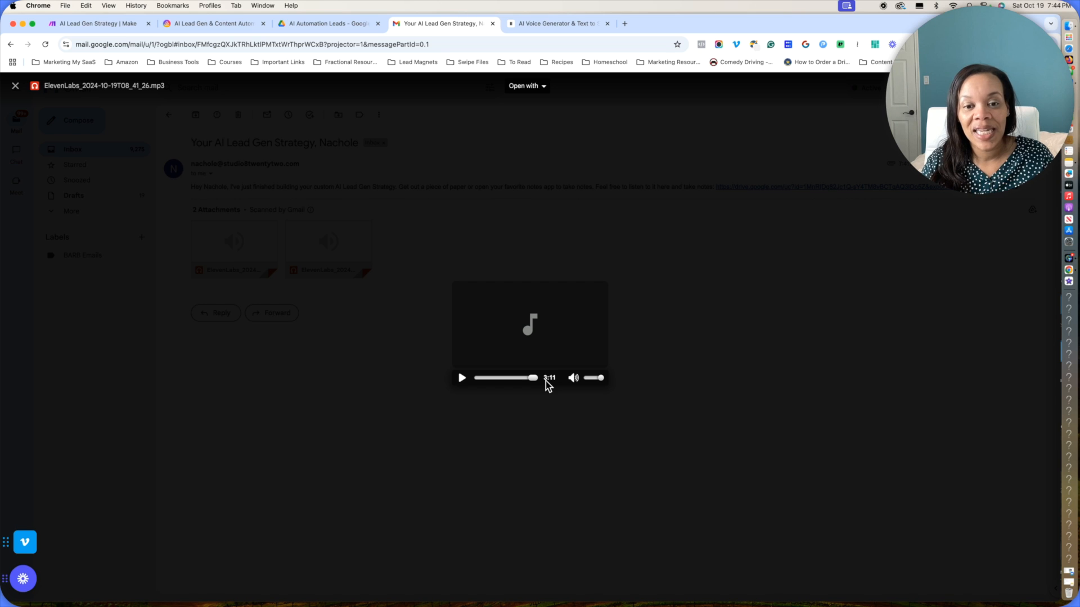
pyautogui.moveTo(535, 381); pyautogui.dragTo(457, 380)
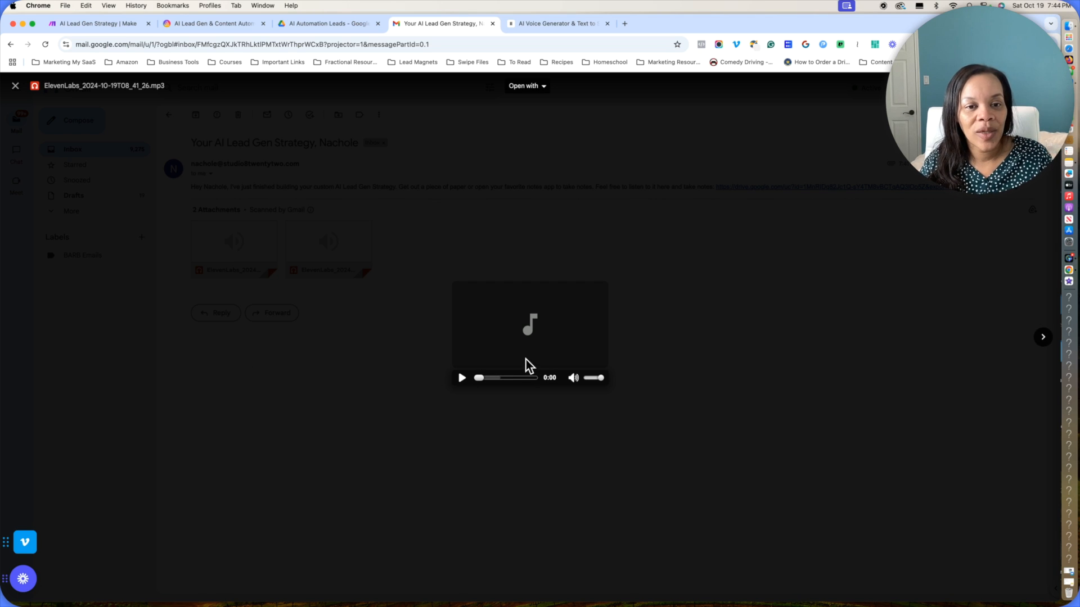
# - Switch back to Make, review the Gmail module's content link and attachment settings, and close the module
pyautogui.click(100, 24)
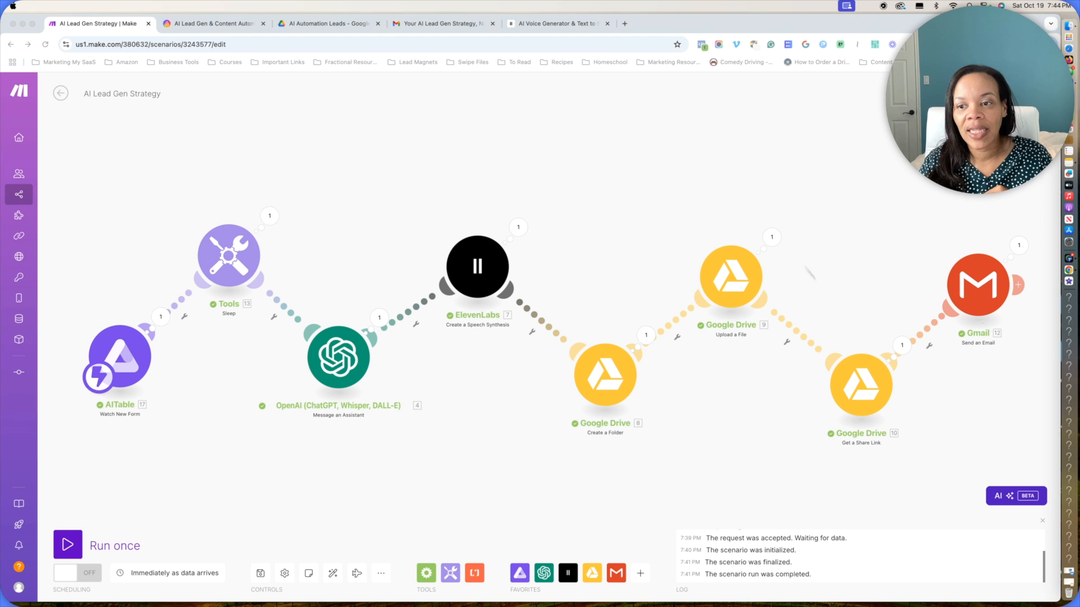
pyautogui.click(977, 287)
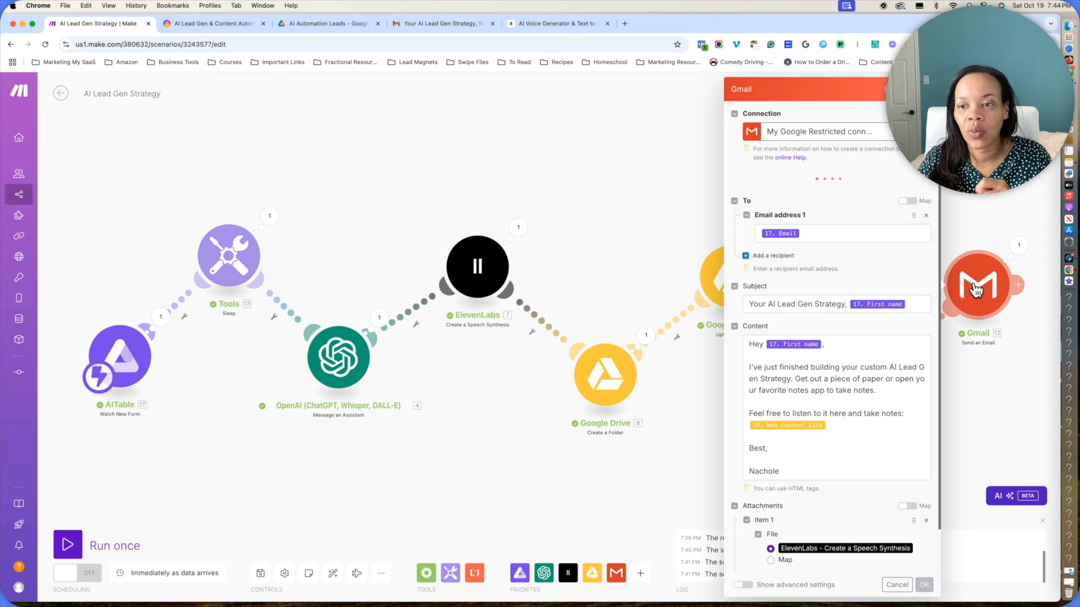
pyautogui.scroll(-2, 829, 407)
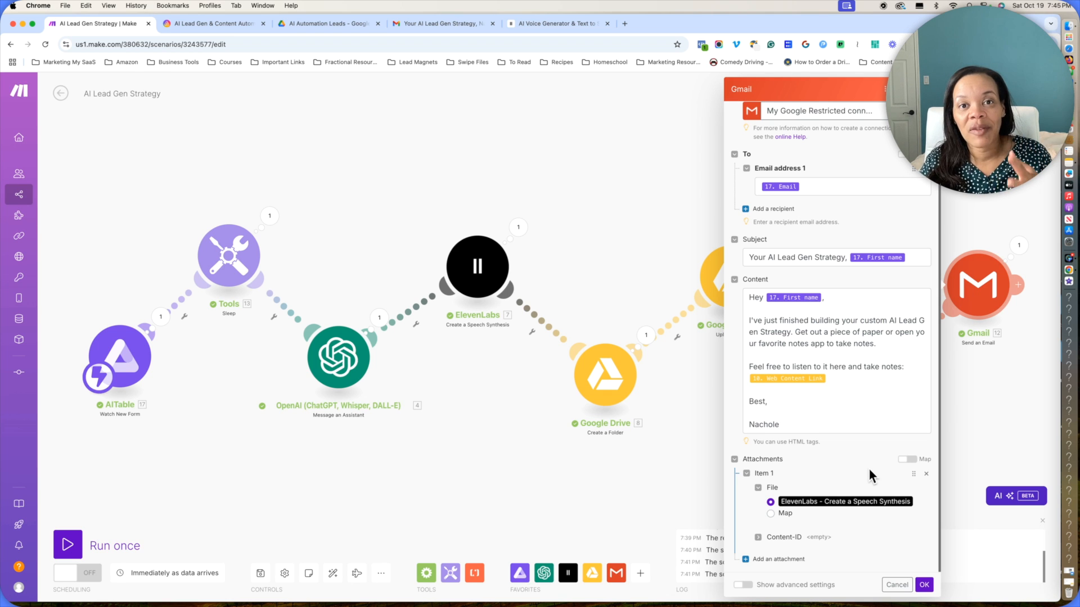
pyautogui.click(924, 584)
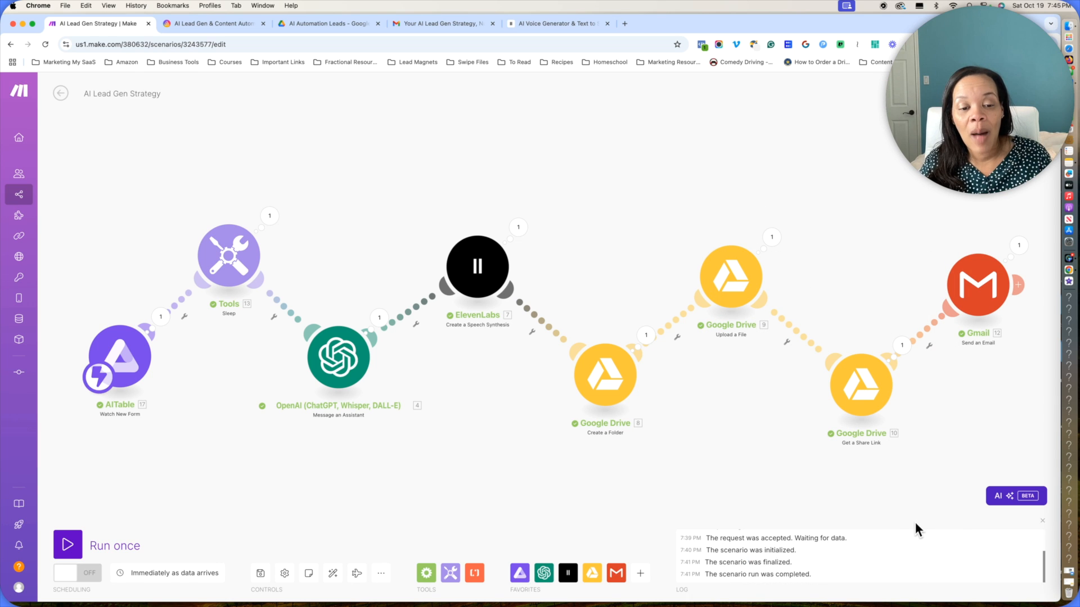